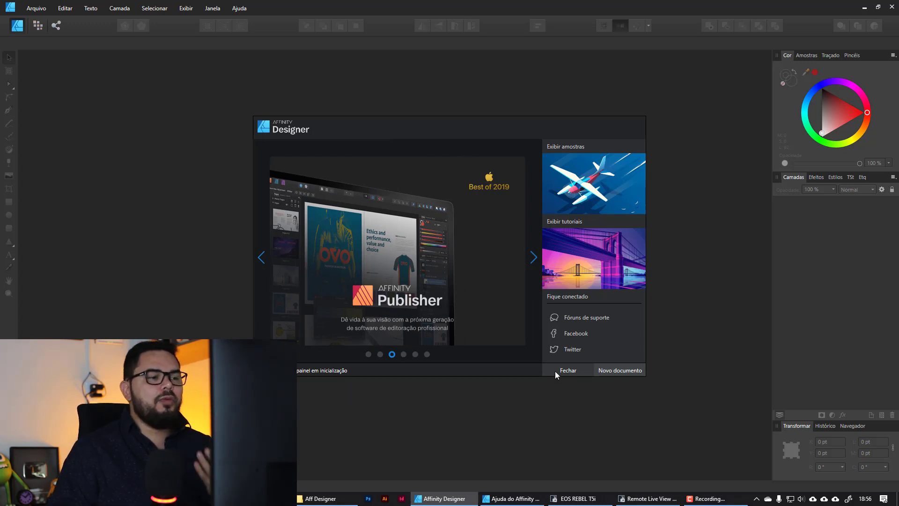
# - Open the Sea Plane sample document from the welcome screen's samples
pyautogui.click(592, 199)
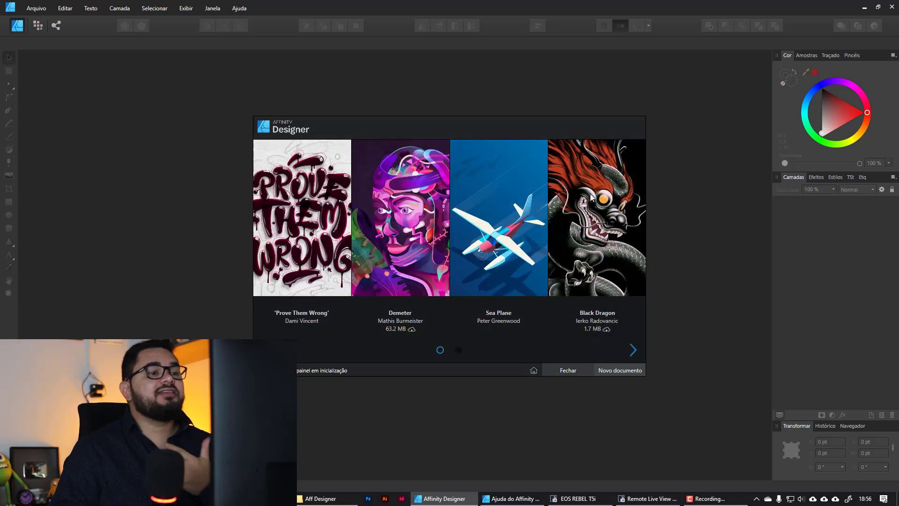
pyautogui.click(592, 198)
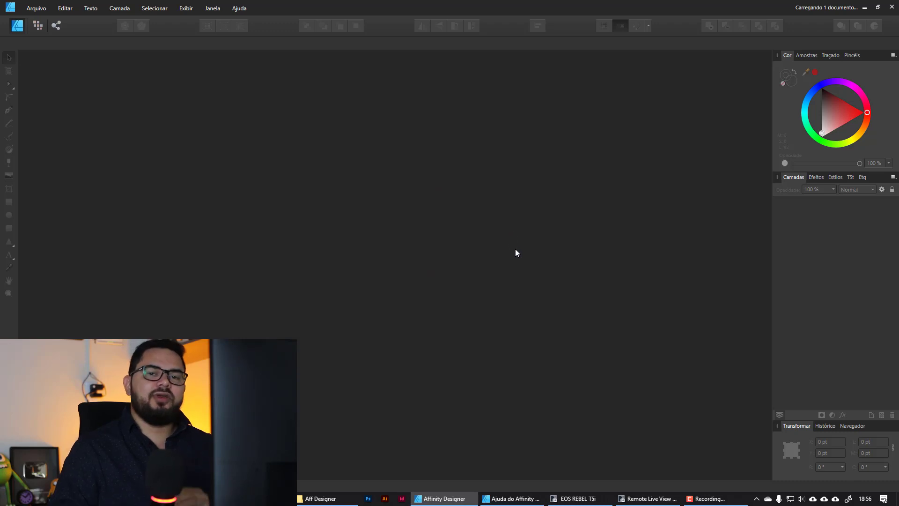
# - Switch to File Explorer to examine the files in the Aff Designer folder, and return to the Sea Plane document
pyautogui.click(33, 9)
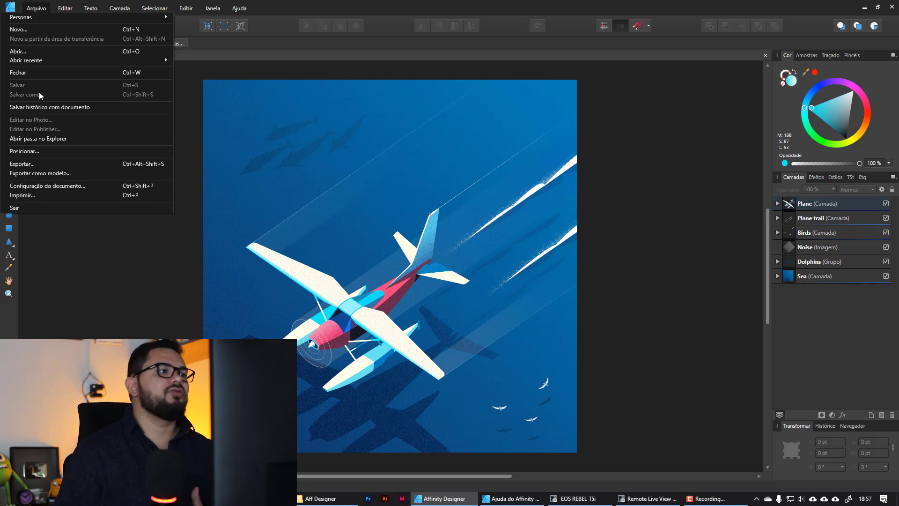
pyautogui.hotkey('alt', 'Tab')
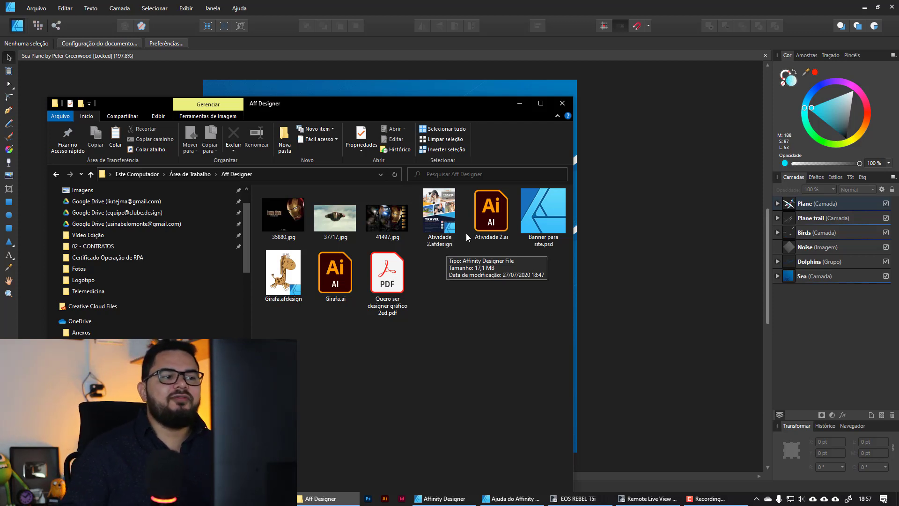
pyautogui.moveTo(452, 231)
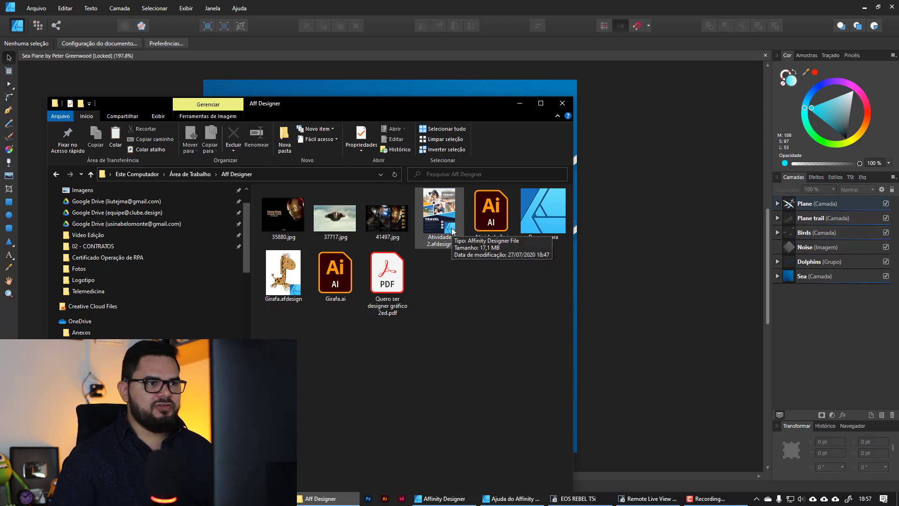
pyautogui.moveTo(363, 104); pyautogui.dragTo(449, 1)
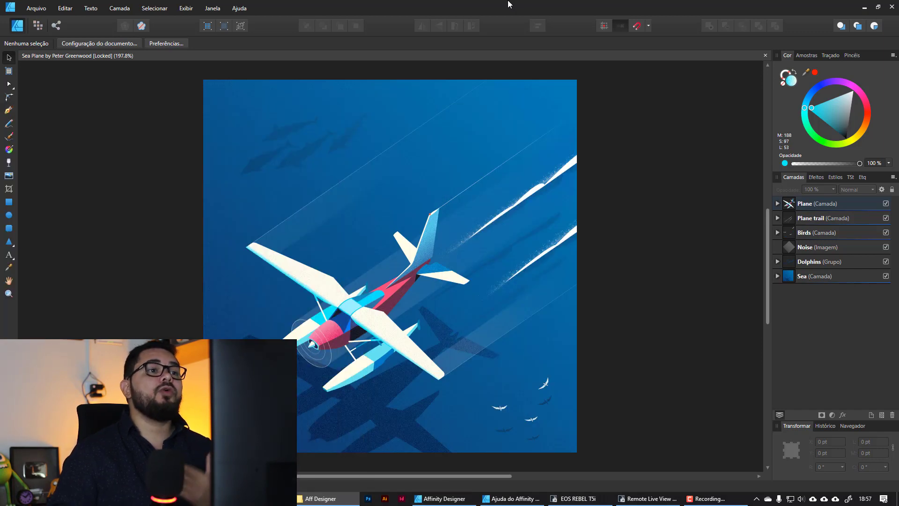
pyautogui.click(670, 192)
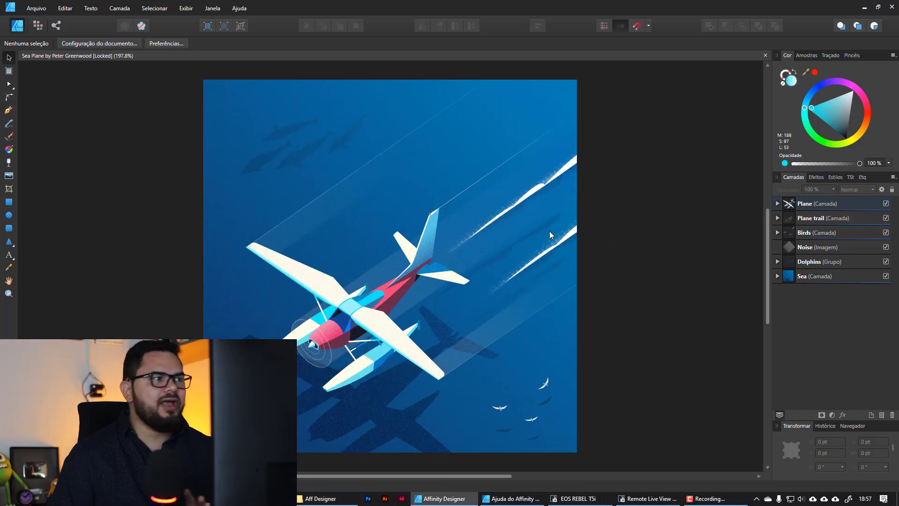
# - Reopen the welcome screen over the Sea Plane document
pyautogui.click(33, 9)
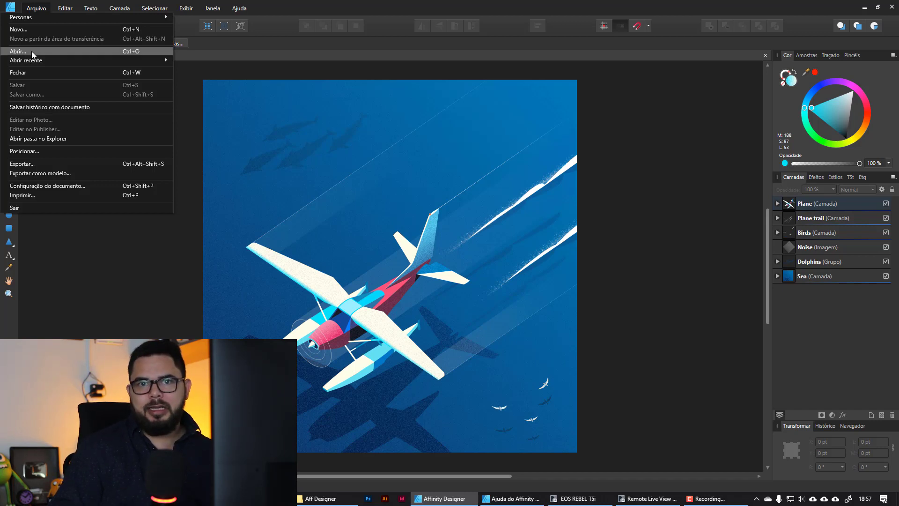
pyautogui.click(533, 114)
pyautogui.click(534, 114)
pyautogui.click(212, 9)
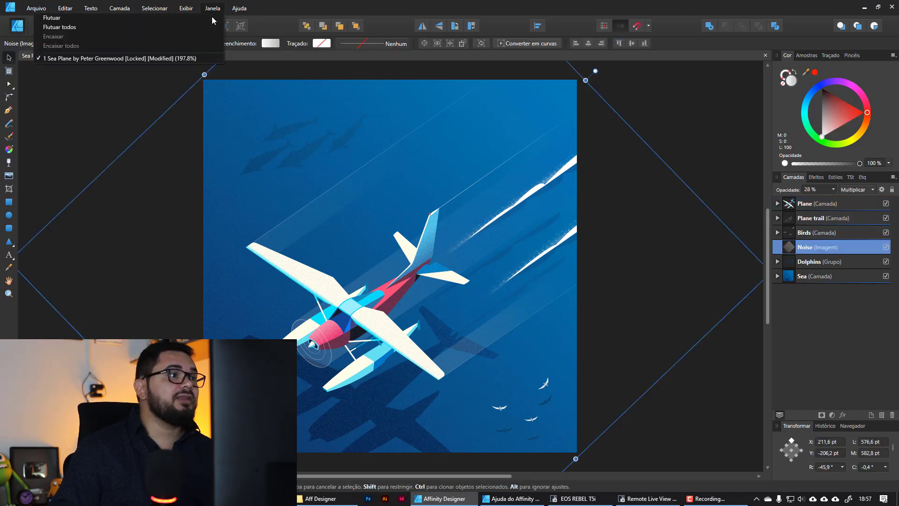
pyautogui.moveTo(241, 9)
pyautogui.click(198, 30)
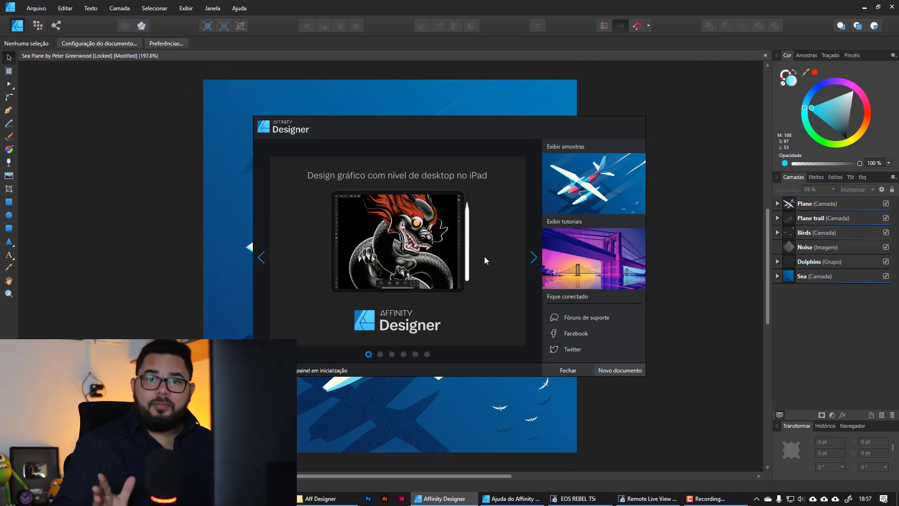
# - Open the native document Atividade 2.afdesign from the Aff Designer folder
pyautogui.hotkey('ctrl', 'o')
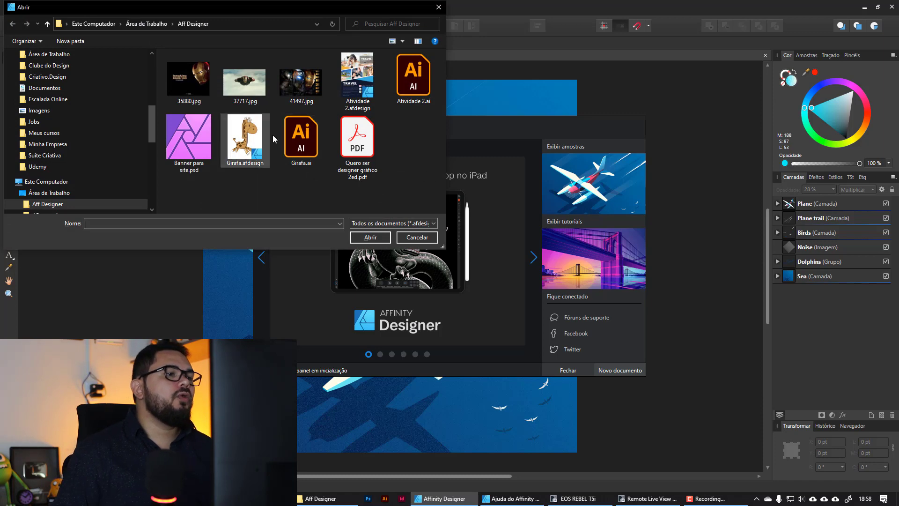
pyautogui.click(357, 80)
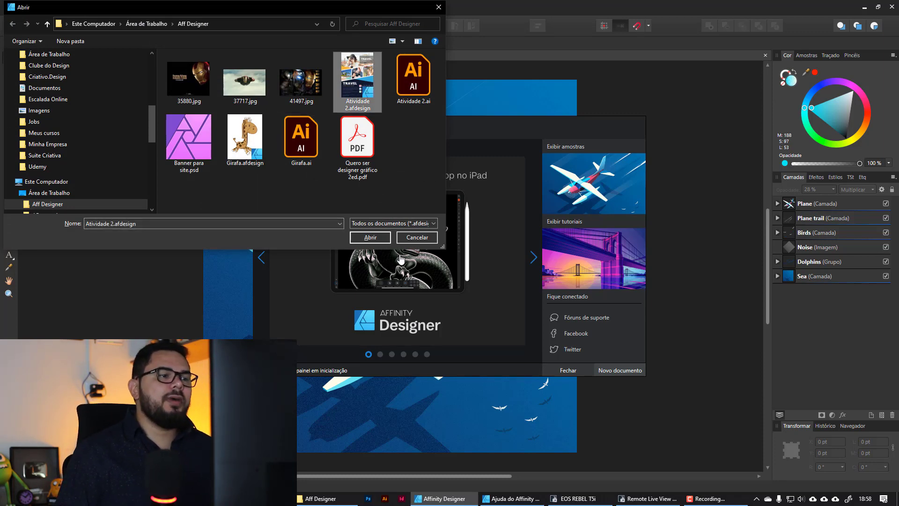
pyautogui.click(370, 237)
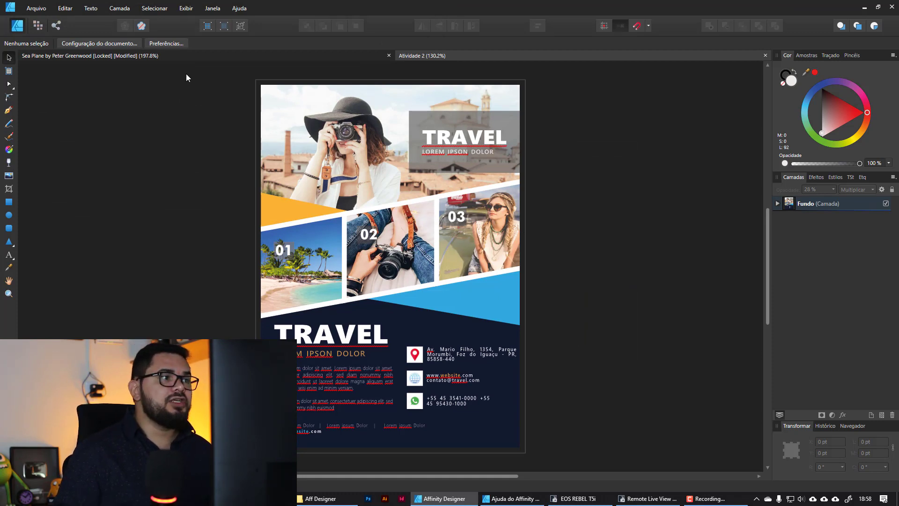
# - Close the Sea Plane and Atividade 2 documents
pyautogui.click(389, 55)
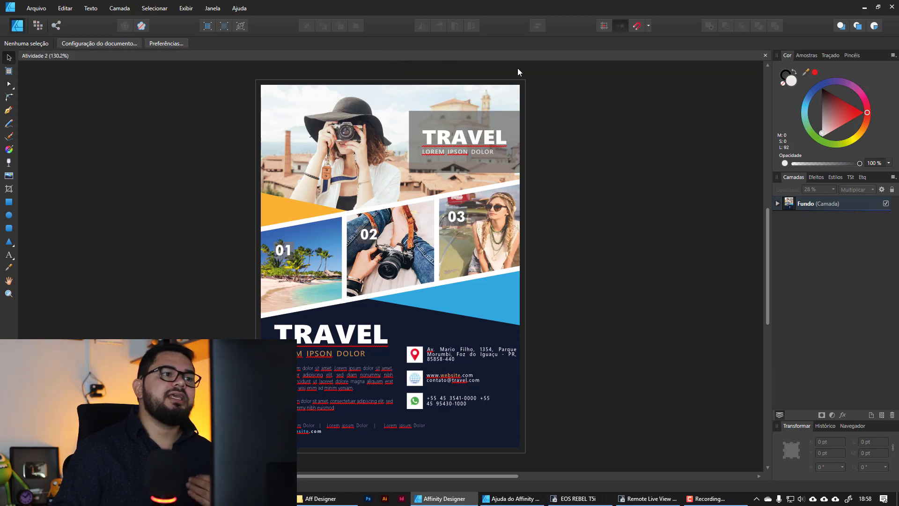
pyautogui.click(766, 56)
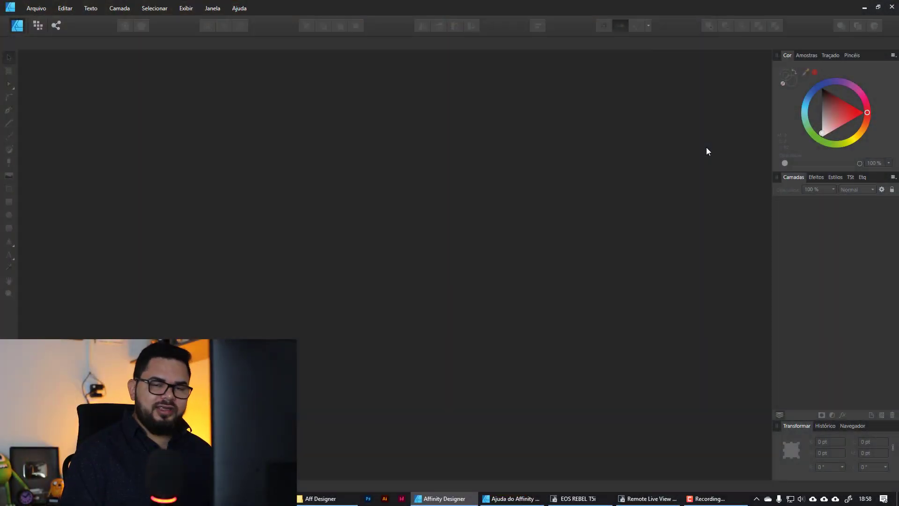
# - Choose the Illustrator file Atividade 2.ai from the Aff Designer folder for import
pyautogui.hotkey('ctrl', 'o')
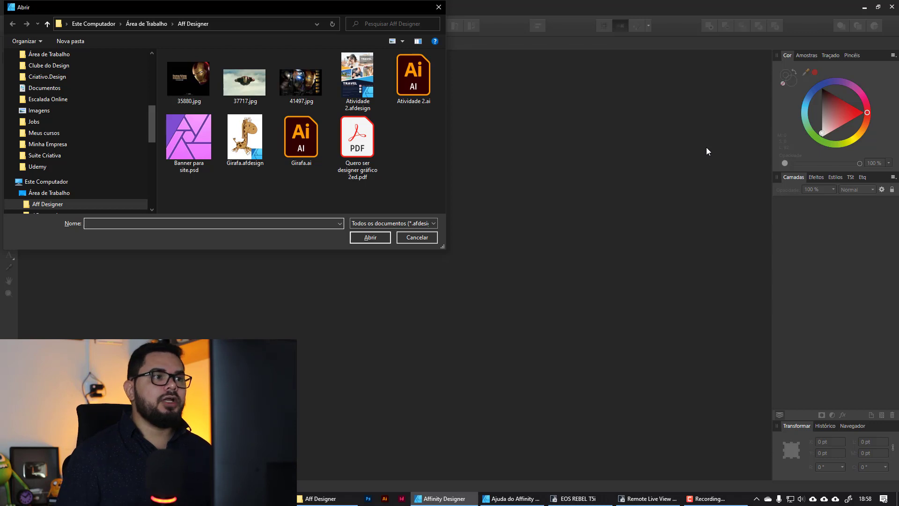
pyautogui.click(314, 148)
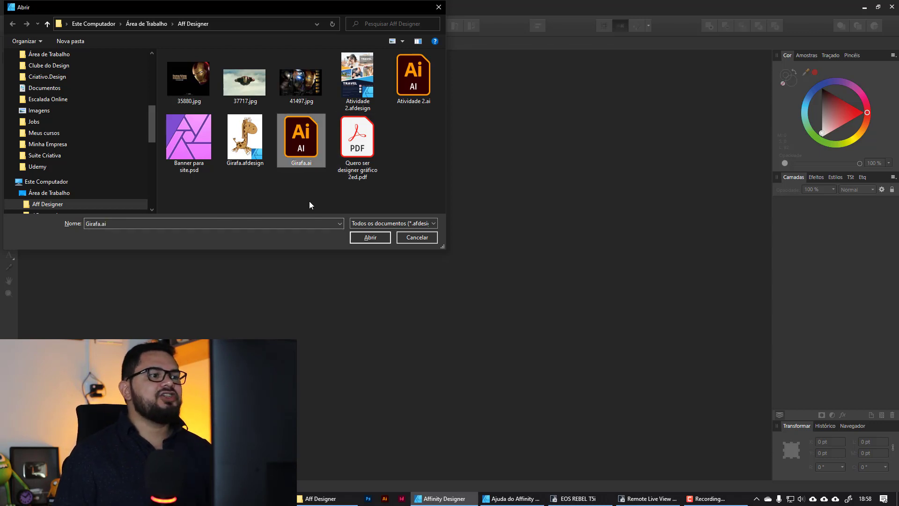
pyautogui.click(412, 81)
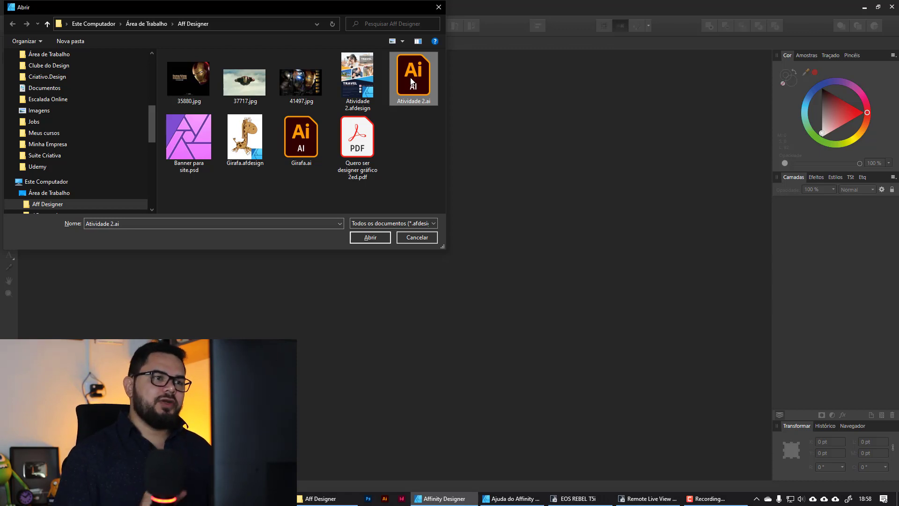
pyautogui.click(360, 238)
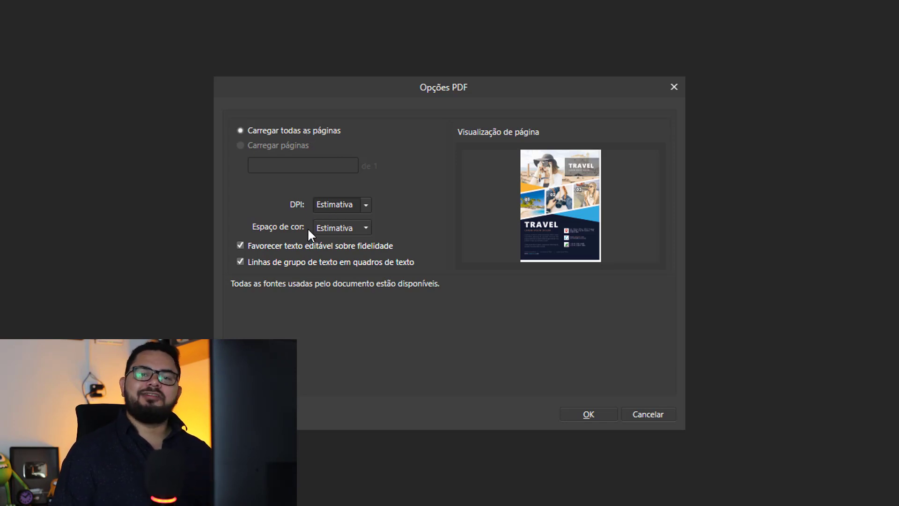
# - Review the DPI and color space choices and import all pages with both set to Estimativa and both text options enabled
pyautogui.click(366, 205)
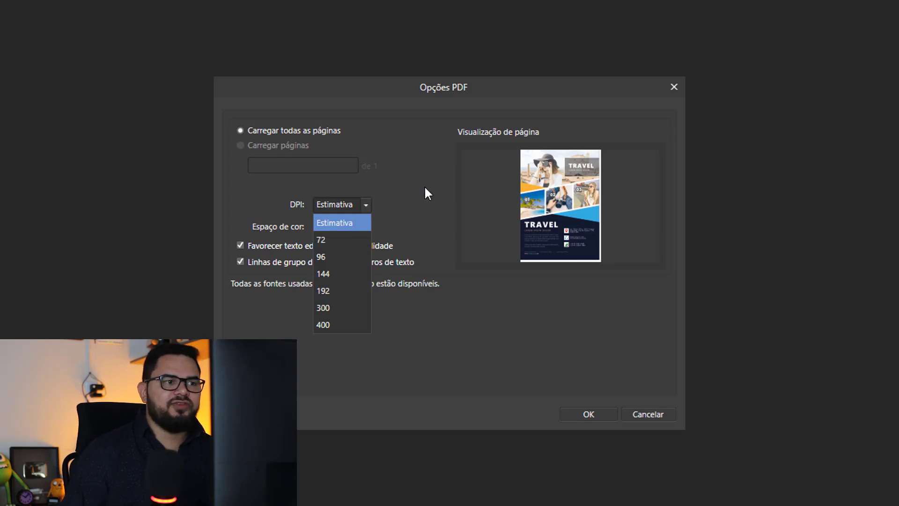
pyautogui.click(266, 229)
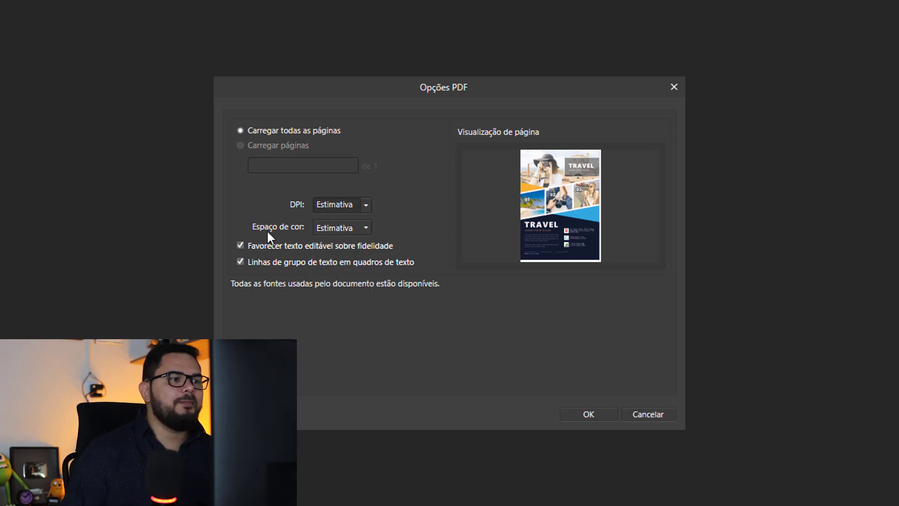
pyautogui.click(366, 225)
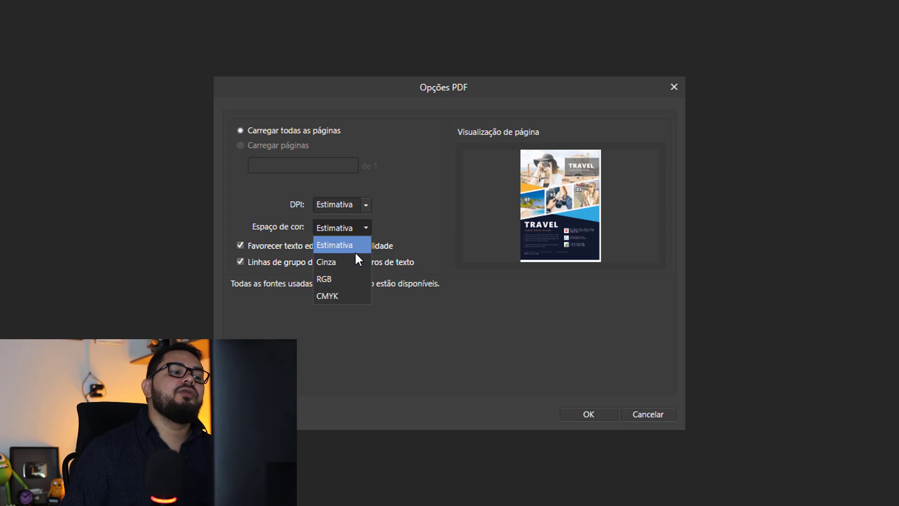
pyautogui.click(421, 211)
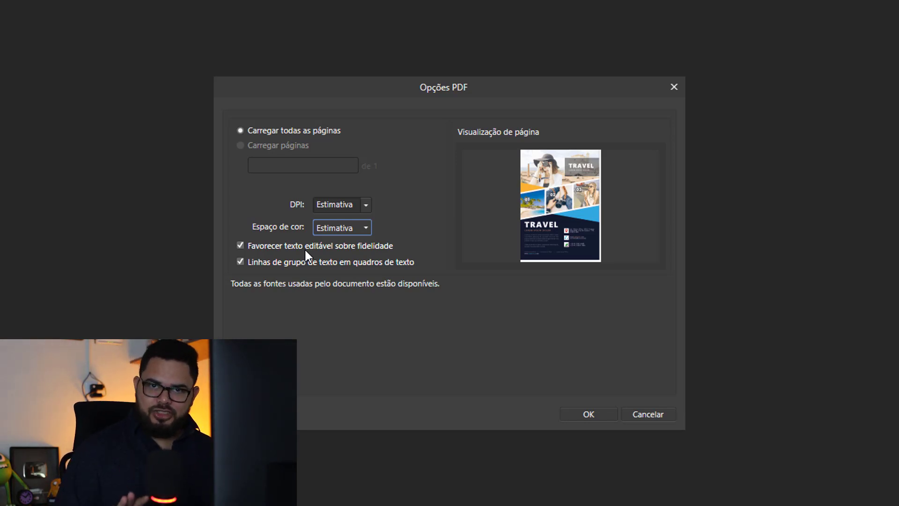
pyautogui.click(240, 244)
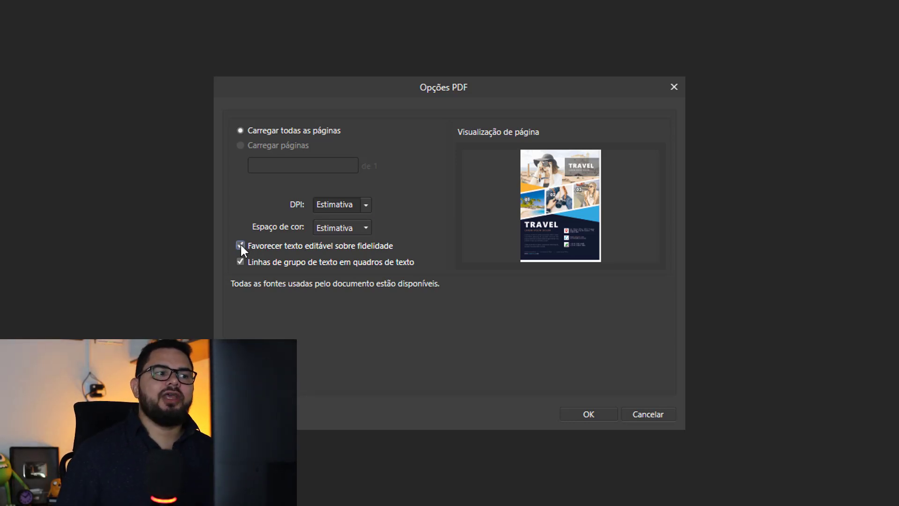
pyautogui.click(240, 244)
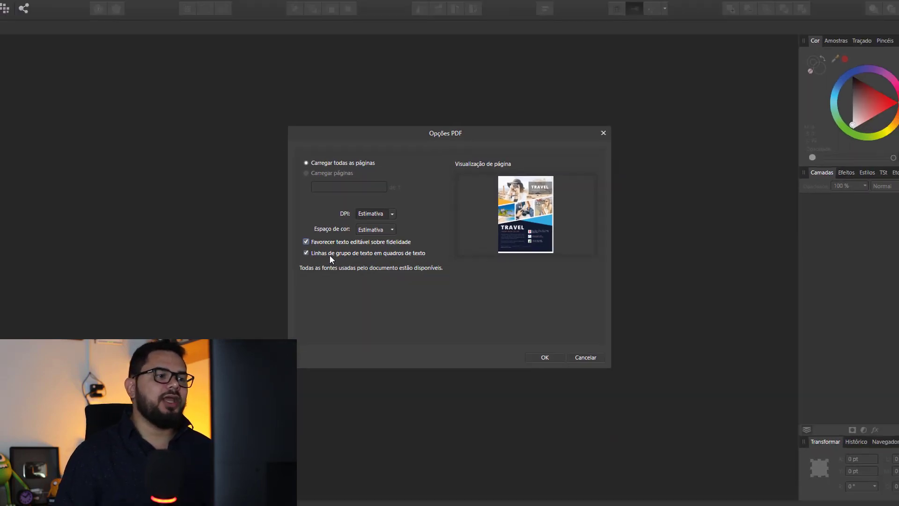
pyautogui.click(542, 348)
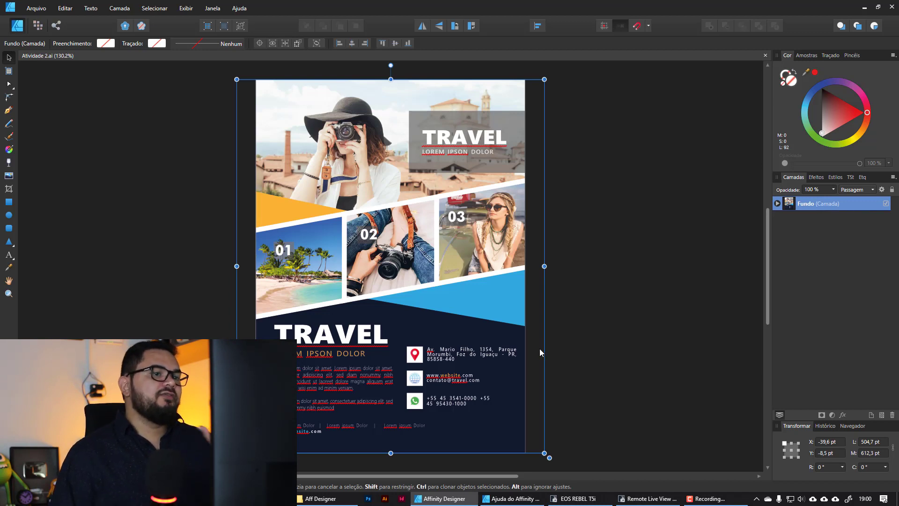
# - Enter text editing on the LOREM IPSON DOLOR subtitle under the flyer's upper TRAVEL title to check that it is editable
pyautogui.click(436, 151)
pyautogui.doubleClick(436, 153)
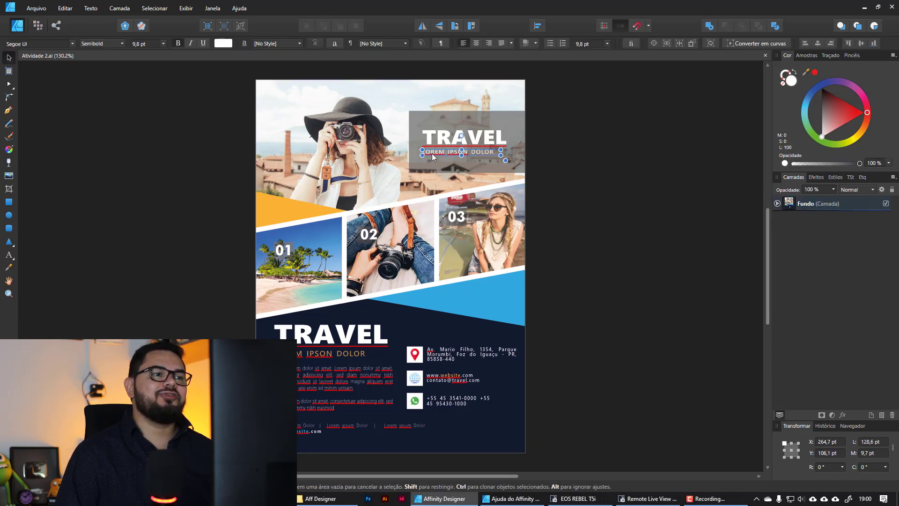
pyautogui.doubleClick(435, 153)
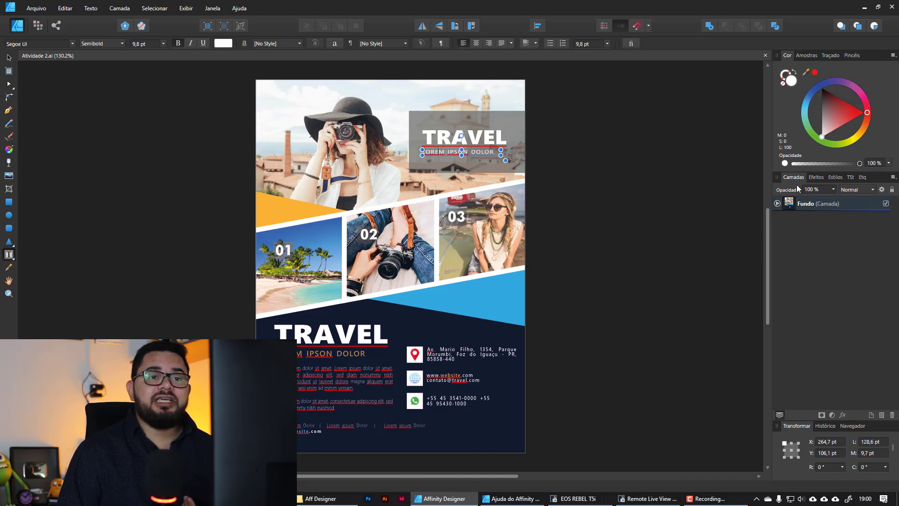
# - Expand the Fundo layer and its first masked image to inspect the nested curve of photo 03, then clear the selection
pyautogui.click(777, 204)
pyautogui.scroll(-5, 821, 264)
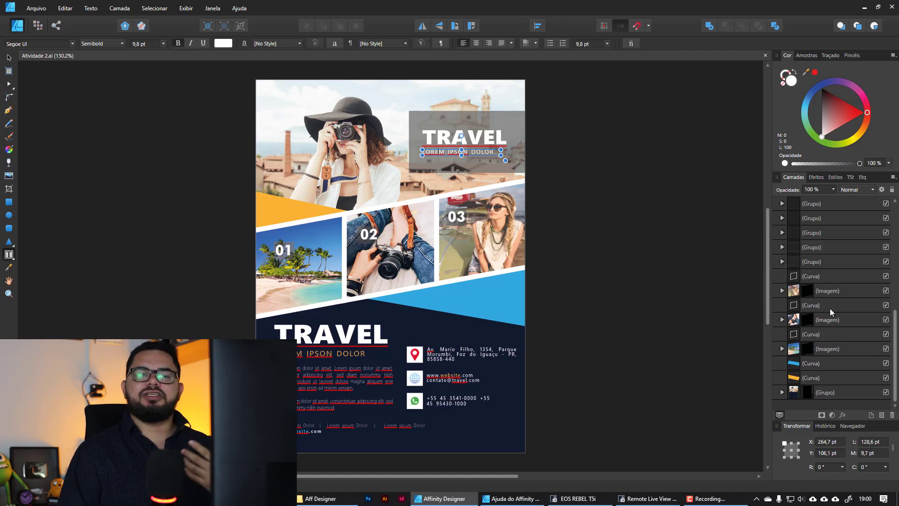
pyautogui.click(782, 290)
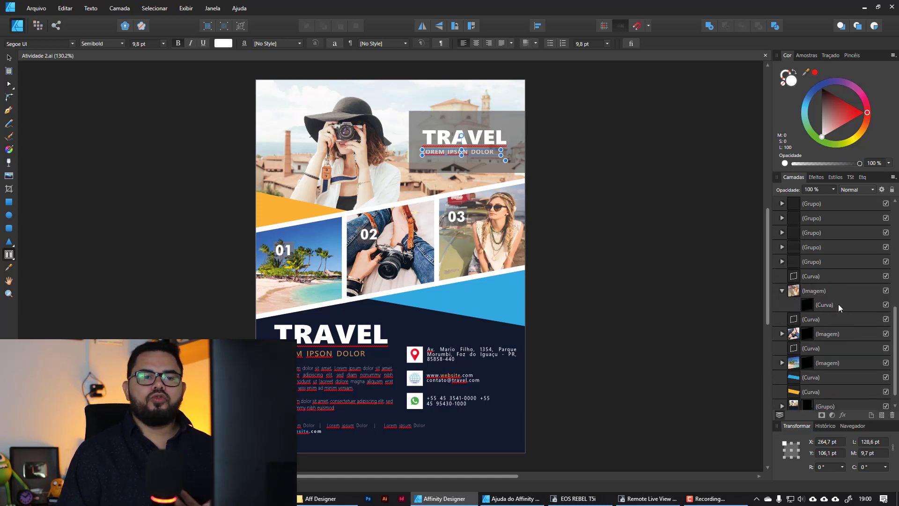
pyautogui.click(840, 302)
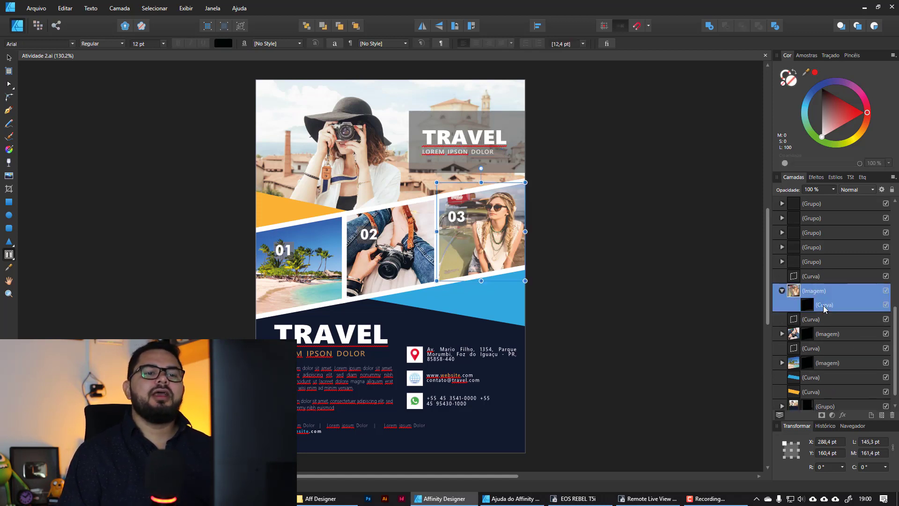
pyautogui.click(677, 249)
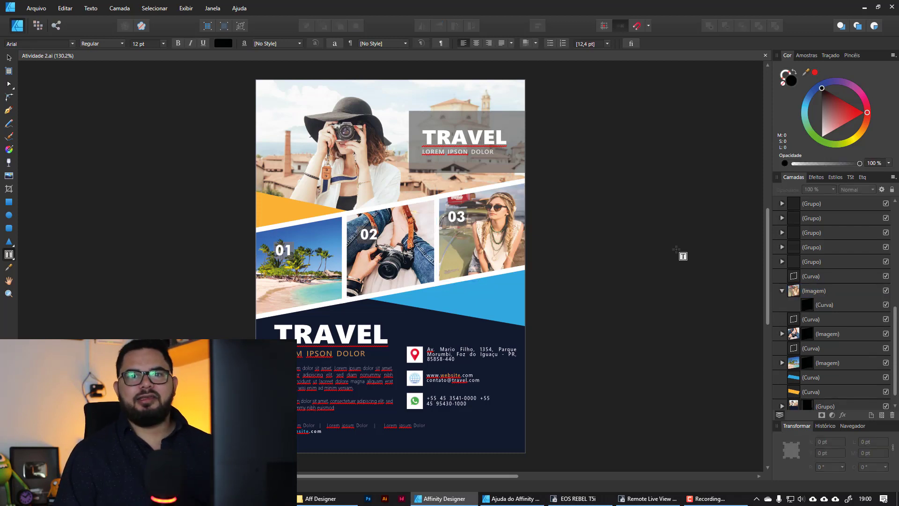
# - Close the Atividade 2.ai flyer and open the Photoshop file Banner para site.psd from the Aff Designer folder
pyautogui.click(765, 55)
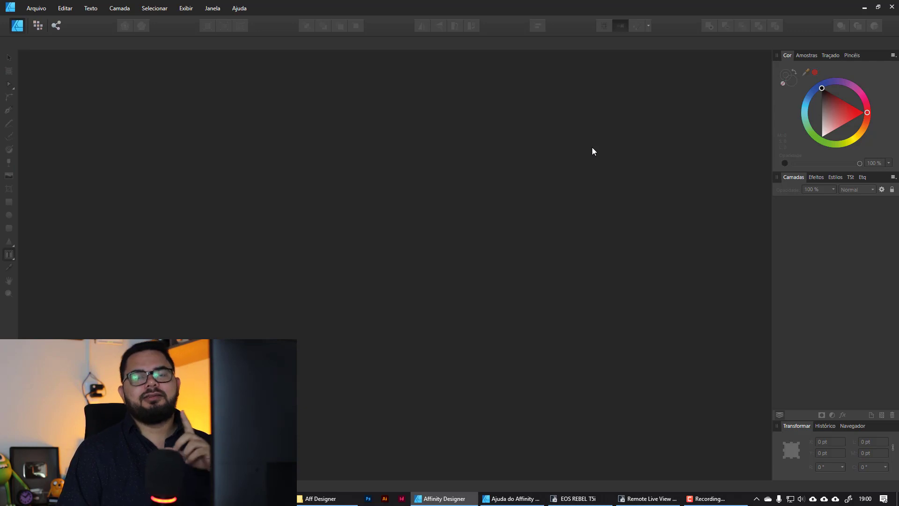
pyautogui.click(37, 10)
pyautogui.click(22, 50)
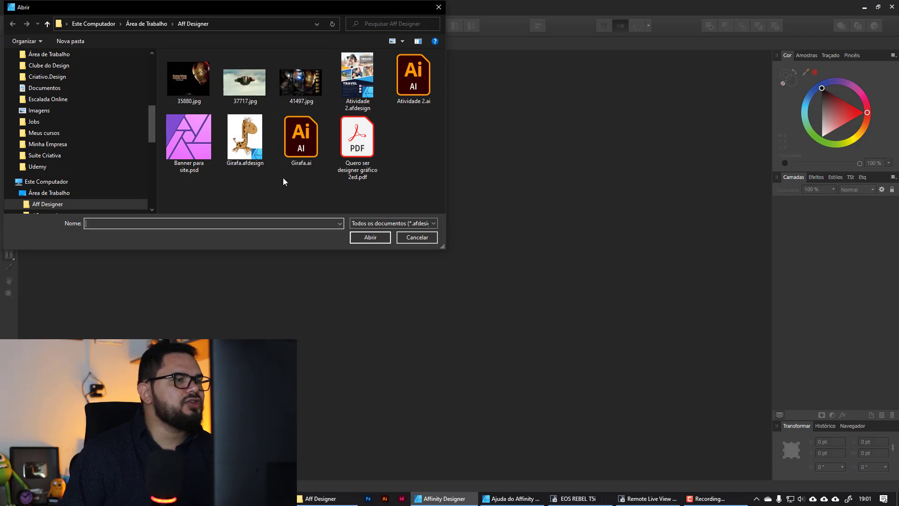
pyautogui.click(171, 171)
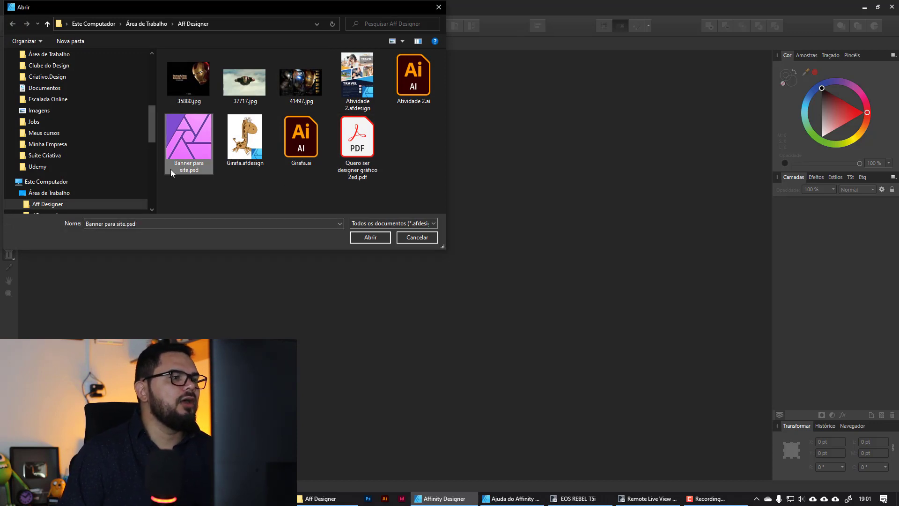
pyautogui.click(355, 237)
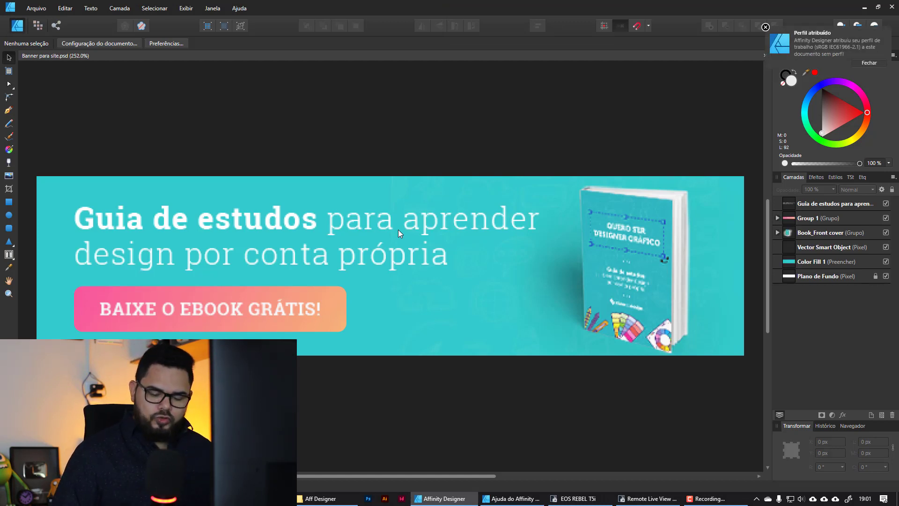
# - View the banner at actual size, expand Group 1 and Book_Front cover, and select the Guia de estudos headline to inspect its layer type
pyautogui.hotkey('ctrl', '1')
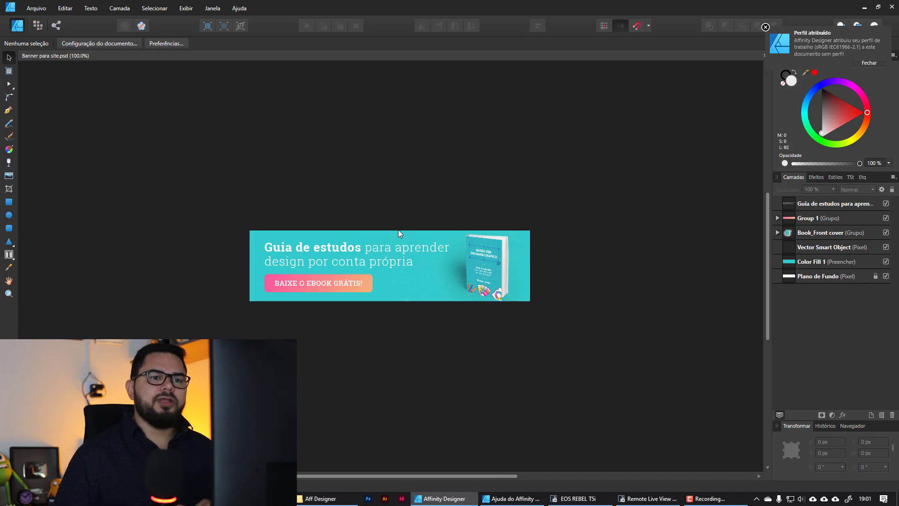
pyautogui.click(778, 231)
pyautogui.click(778, 218)
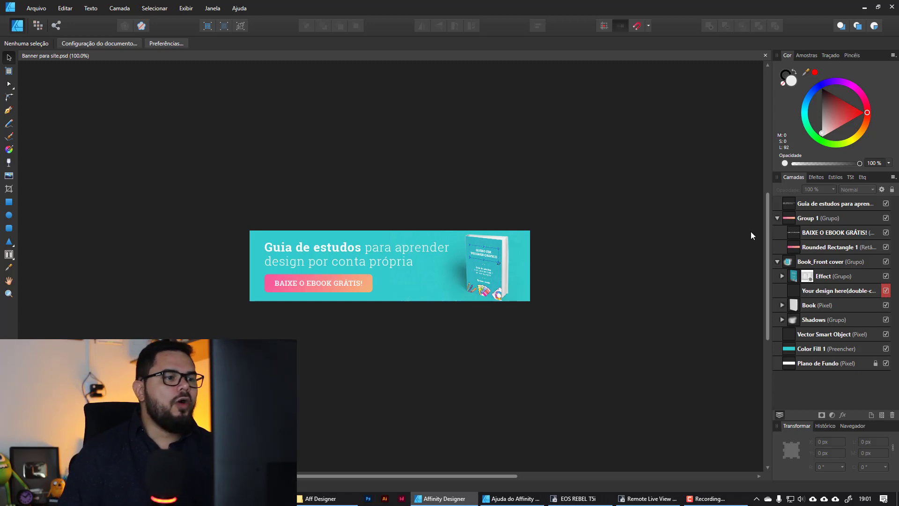
pyautogui.click(364, 249)
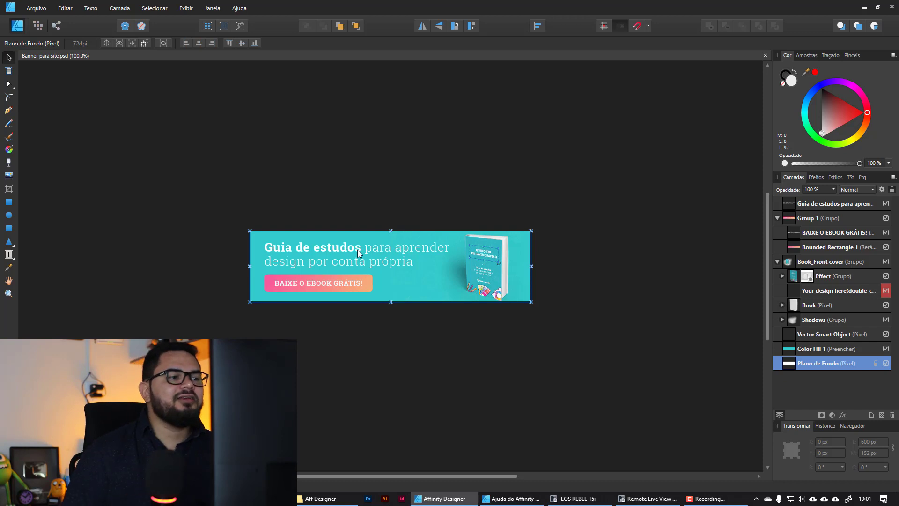
pyautogui.click(359, 249)
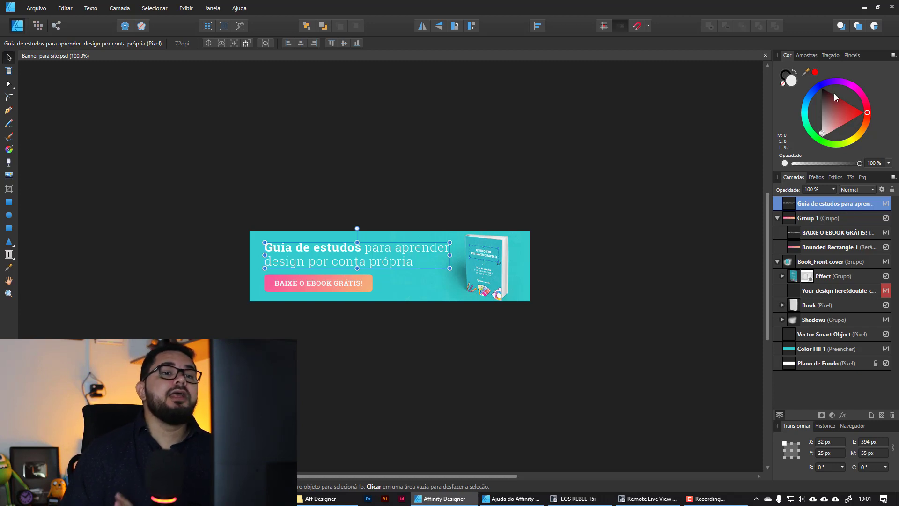
# - Close the banner document, clear the list of recently opened files, and check the list again
pyautogui.click(765, 56)
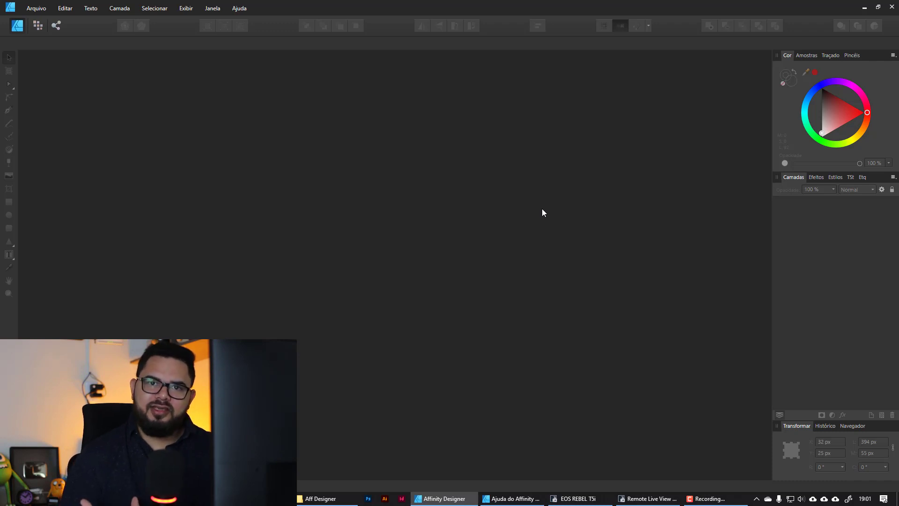
pyautogui.click(46, 8)
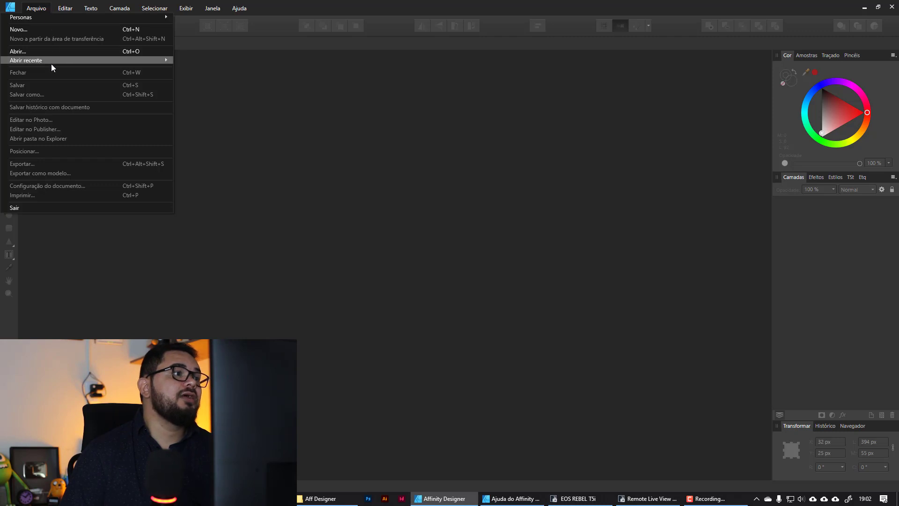
pyautogui.moveTo(51, 65)
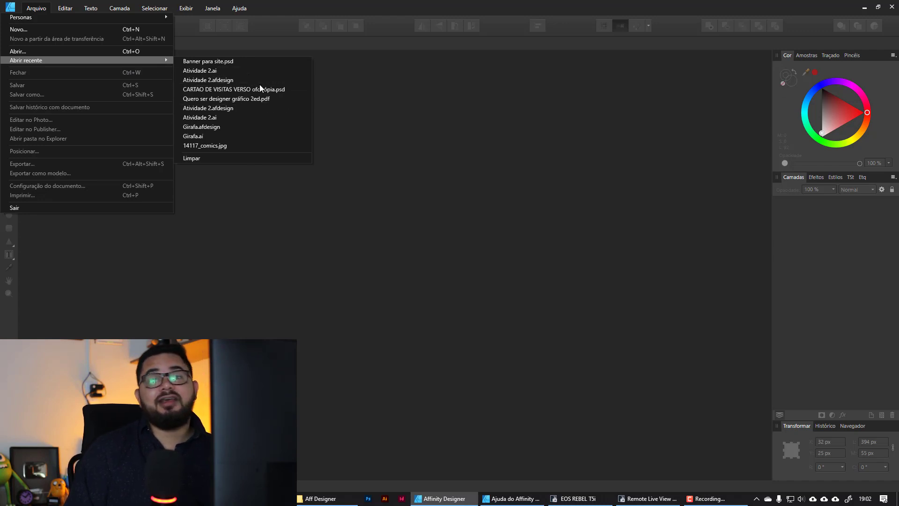
pyautogui.click(202, 159)
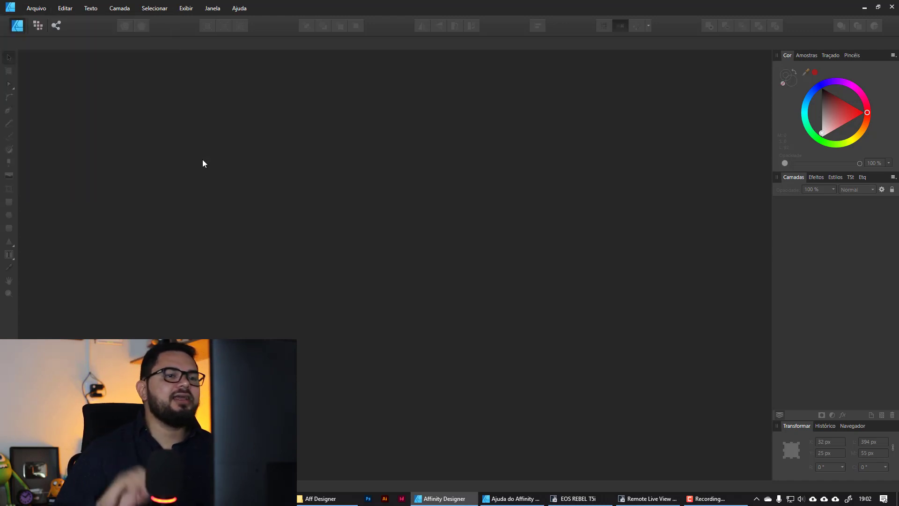
pyautogui.click(36, 8)
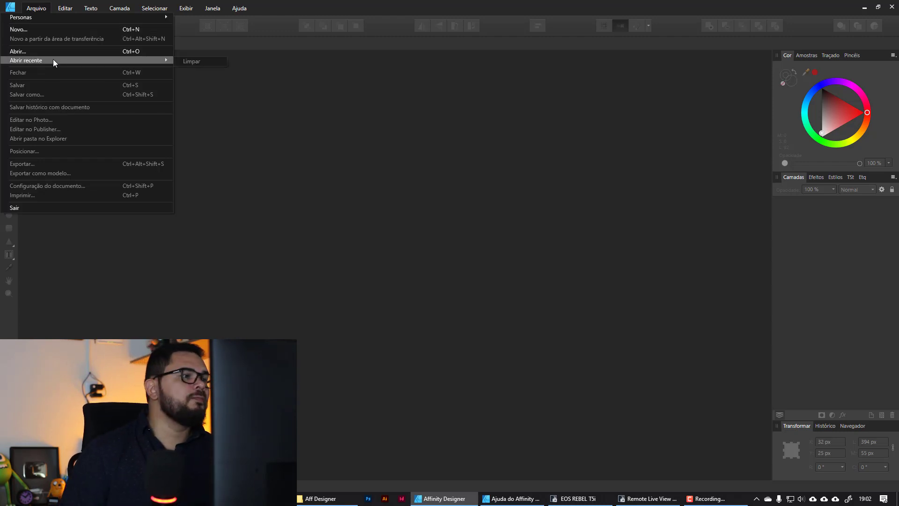
pyautogui.click(409, 130)
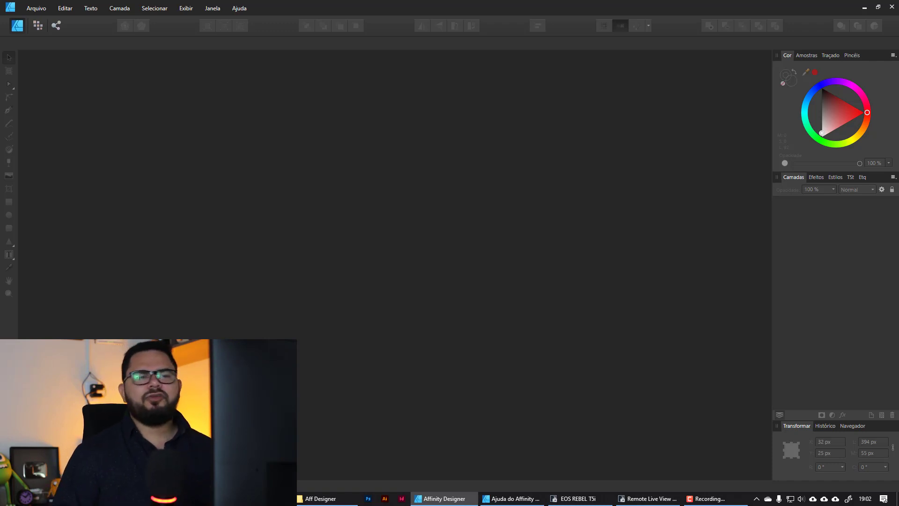
# - Open Quero ser designer gráfico 2ed.pdf with all pages loaded, DPI and color space on Estimativa, and both text options enabled
pyautogui.hotkey('ctrl', 'o')
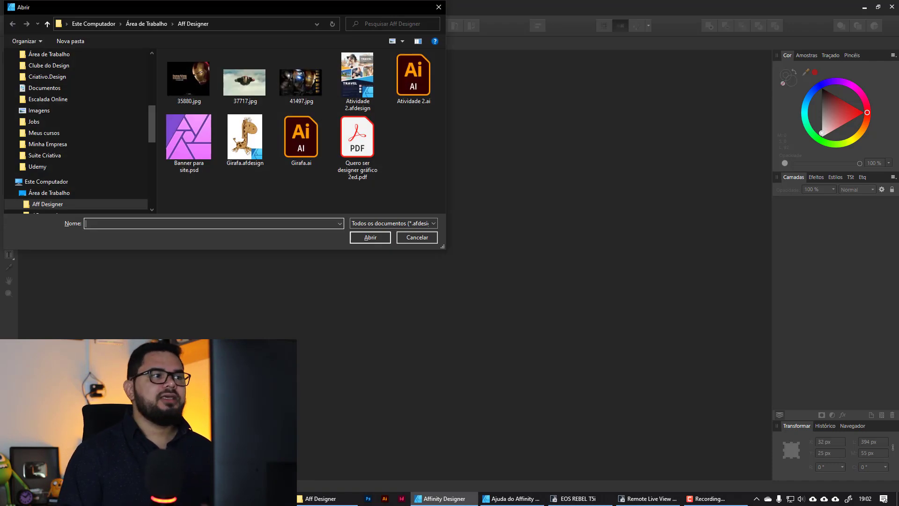
pyautogui.click(357, 140)
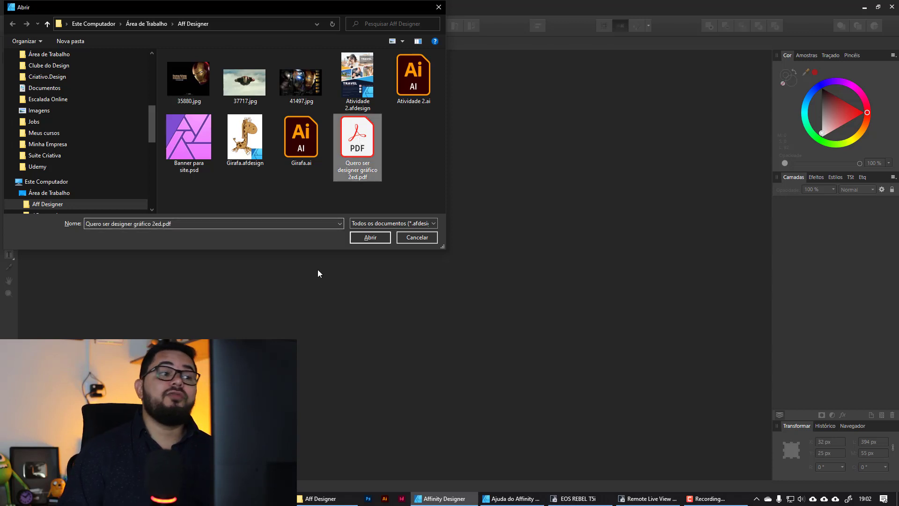
pyautogui.click(369, 237)
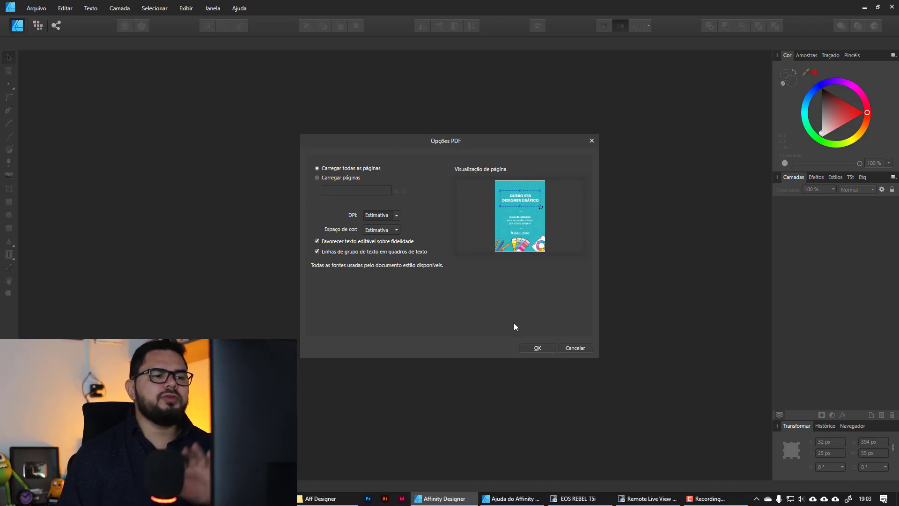
pyautogui.click(532, 350)
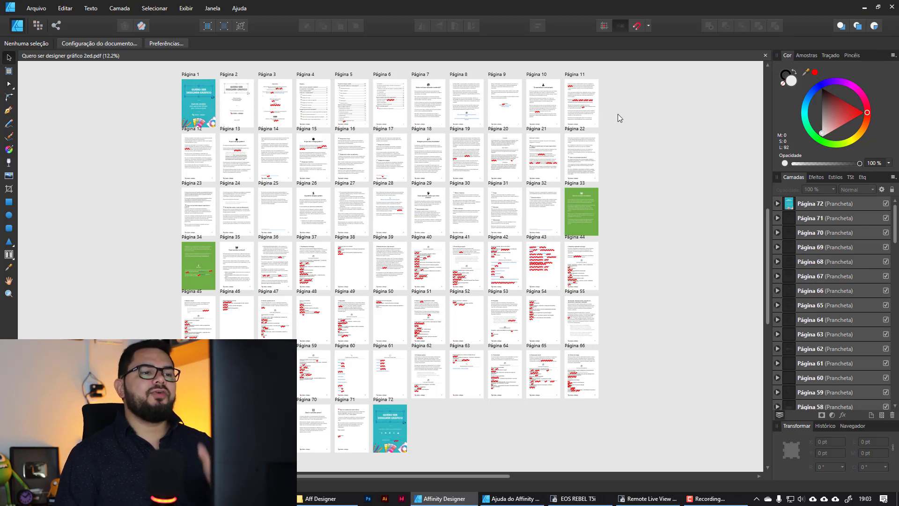
# - Select text on the Página 2 and Página 3 artboards, review the artboard list down to Página 1, and clear the selection
pyautogui.click(192, 113)
pyautogui.click(237, 103)
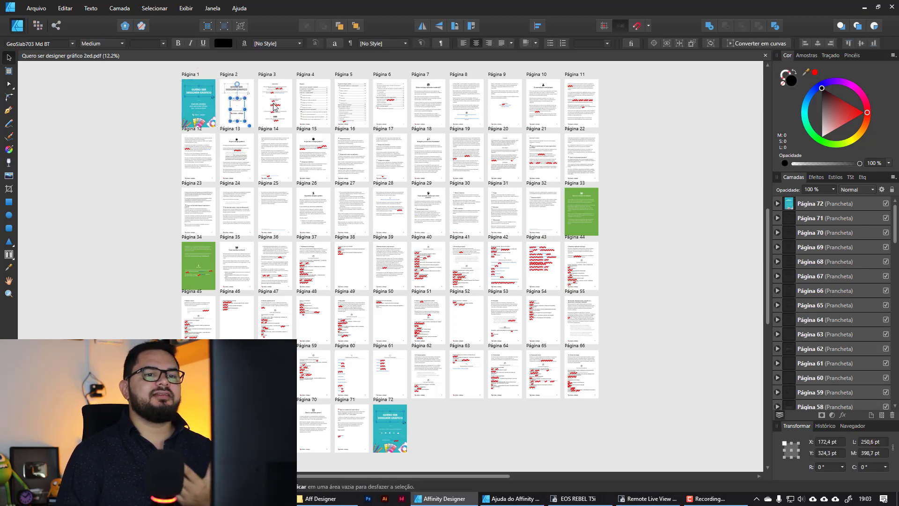
pyautogui.click(275, 107)
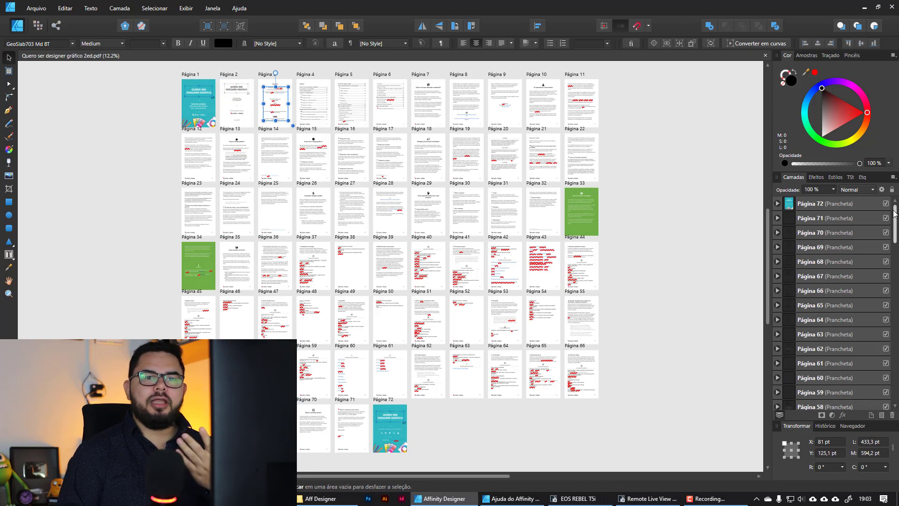
pyautogui.moveTo(895, 213); pyautogui.dragTo(890, 384)
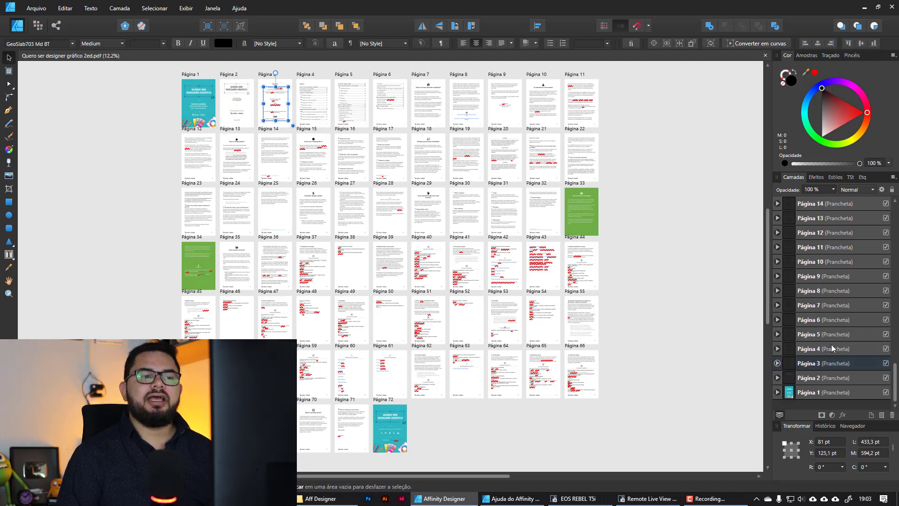
pyautogui.click(630, 220)
# - Examine the ebook pages up close from the cover to Página 7 and select the body text on Página 7
pyautogui.moveTo(208, 82); pyautogui.dragTo(476, 273)
pyautogui.moveTo(416, 179); pyautogui.dragTo(417, 280)
pyautogui.moveTo(370, 202); pyautogui.dragTo(452, 257)
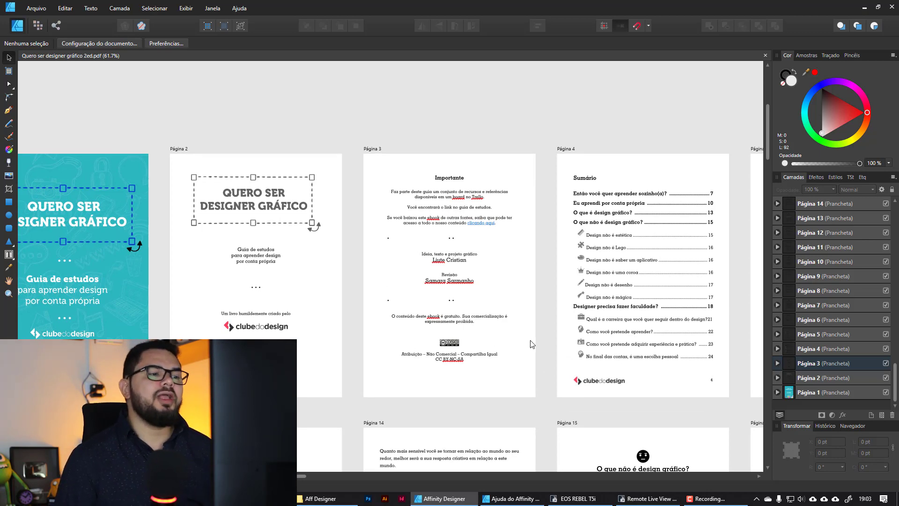
pyautogui.moveTo(552, 324); pyautogui.dragTo(337, 294)
pyautogui.moveTo(532, 309); pyautogui.dragTo(355, 294)
pyautogui.moveTo(434, 304); pyautogui.dragTo(141, 287)
pyautogui.moveTo(559, 197); pyautogui.dragTo(389, 189)
pyautogui.click(389, 190)
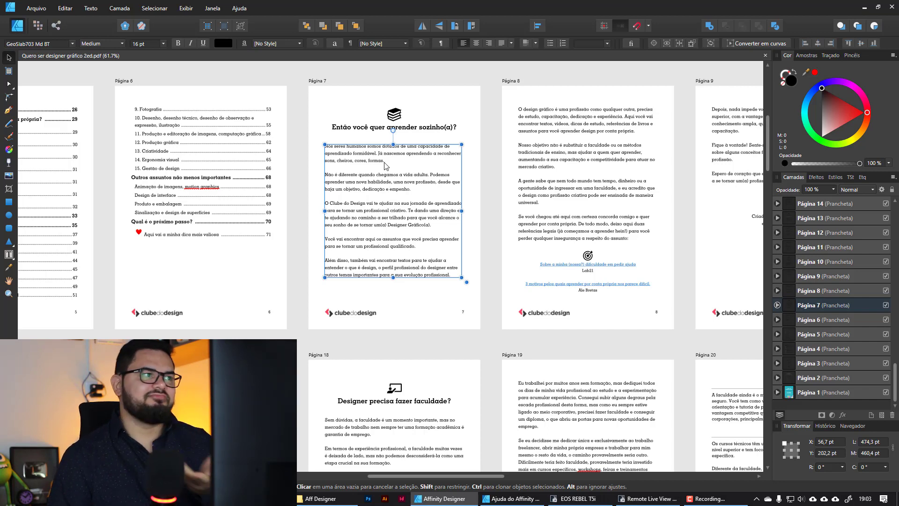
# - Close the PDF document and open the Sea Plane sample from the welcome window
pyautogui.click(766, 56)
pyautogui.click(237, 9)
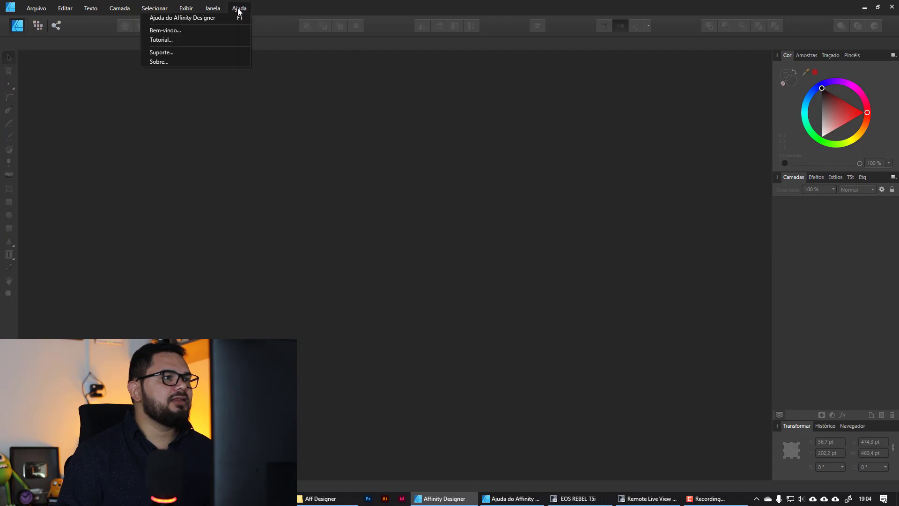
pyautogui.click(208, 10)
pyautogui.click(234, 12)
pyautogui.click(210, 32)
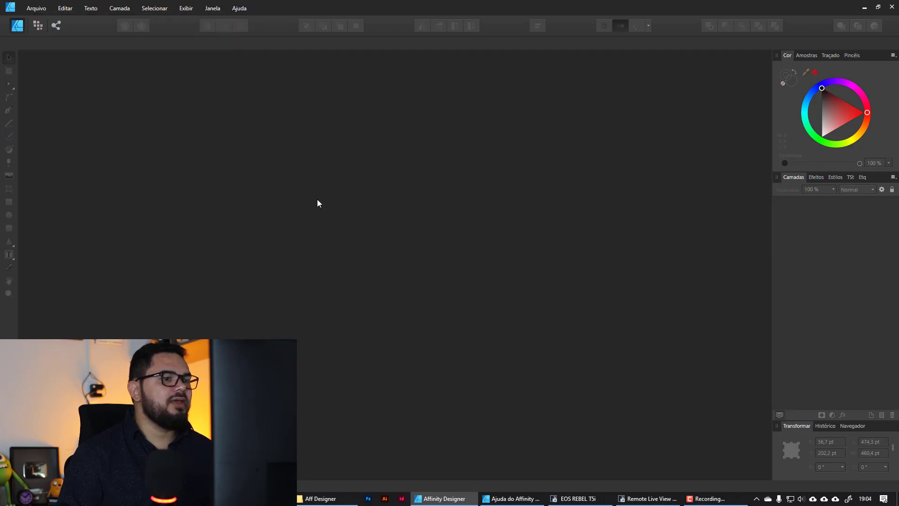
pyautogui.click(511, 226)
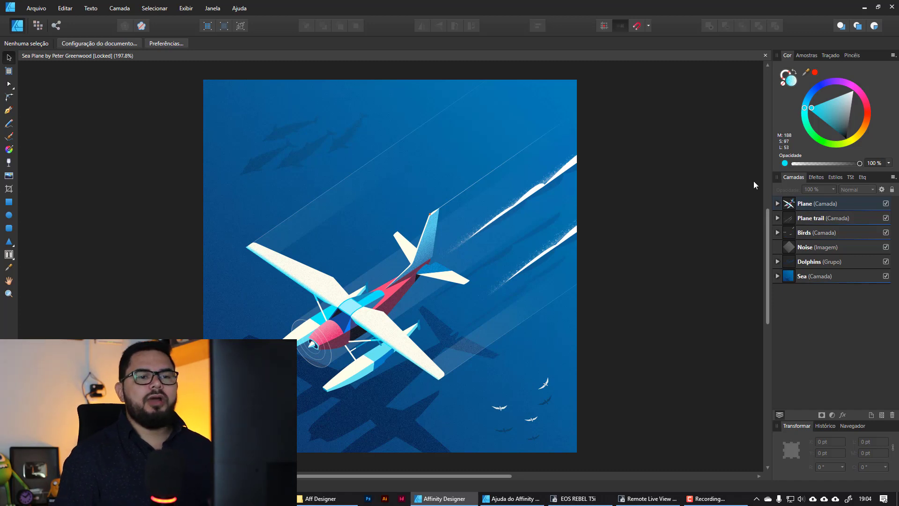
# - Inspect the contents of the Plane layer, collapse it, and switch its visibility off and back on
pyautogui.click(818, 203)
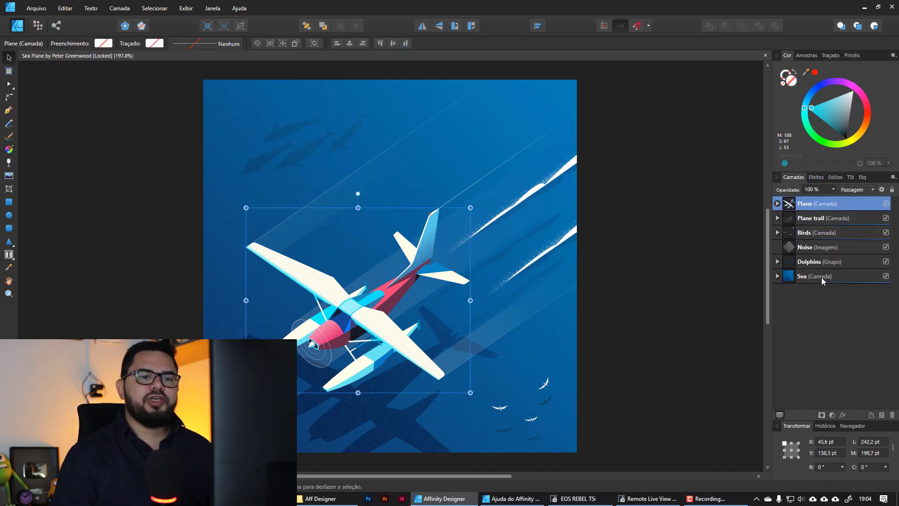
pyautogui.click(777, 203)
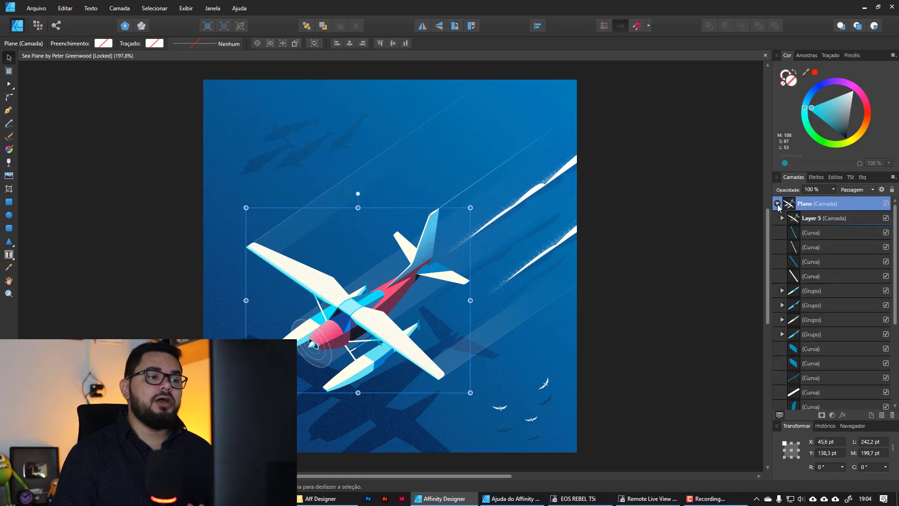
pyautogui.click(778, 203)
pyautogui.click(886, 204)
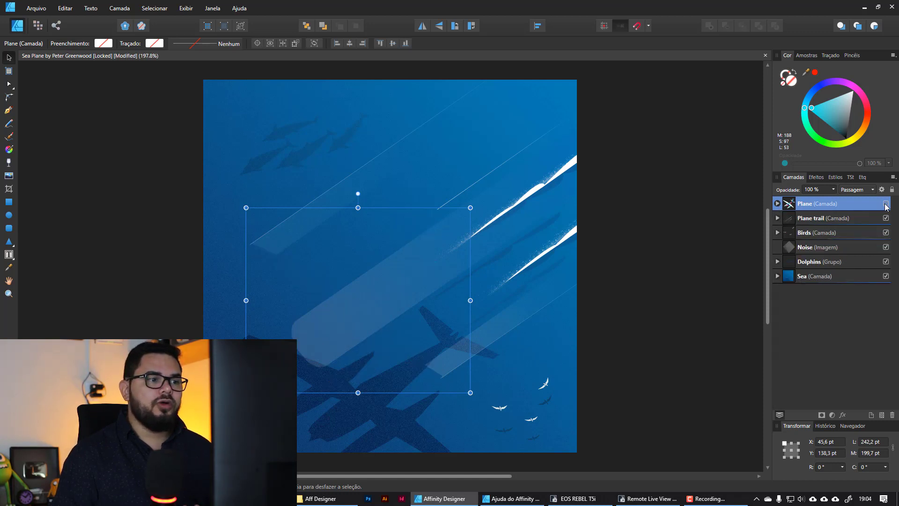
pyautogui.click(886, 204)
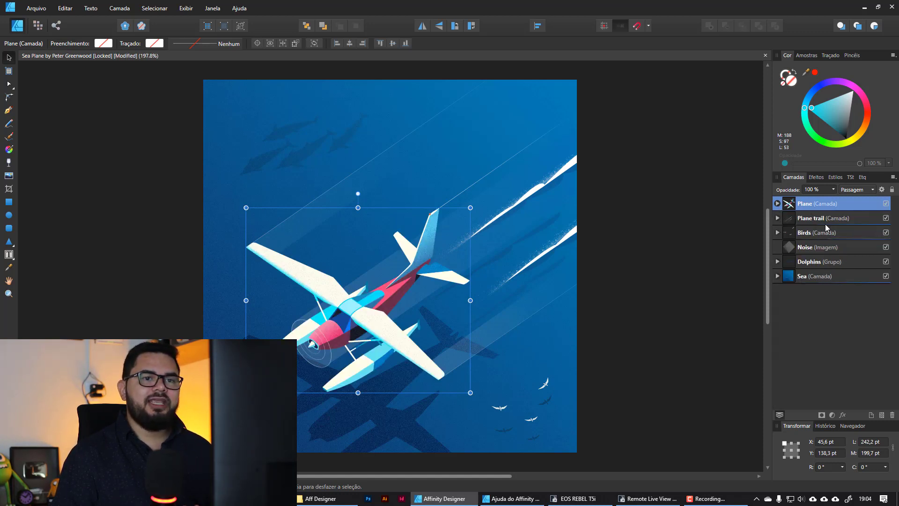
# - Switch the Plane trail and Birds layers off and back on, and select the Noise image and the Plane trail layer for inspection
pyautogui.click(885, 219)
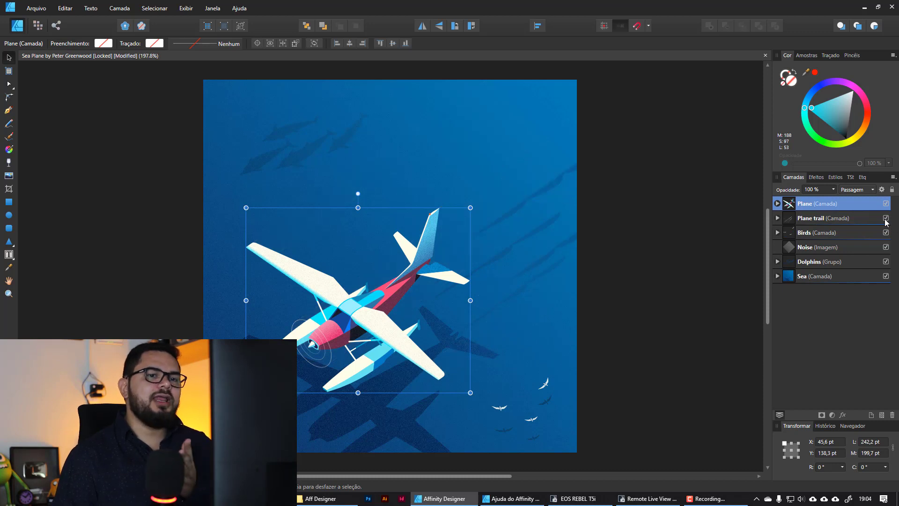
pyautogui.click(885, 218)
pyautogui.click(885, 233)
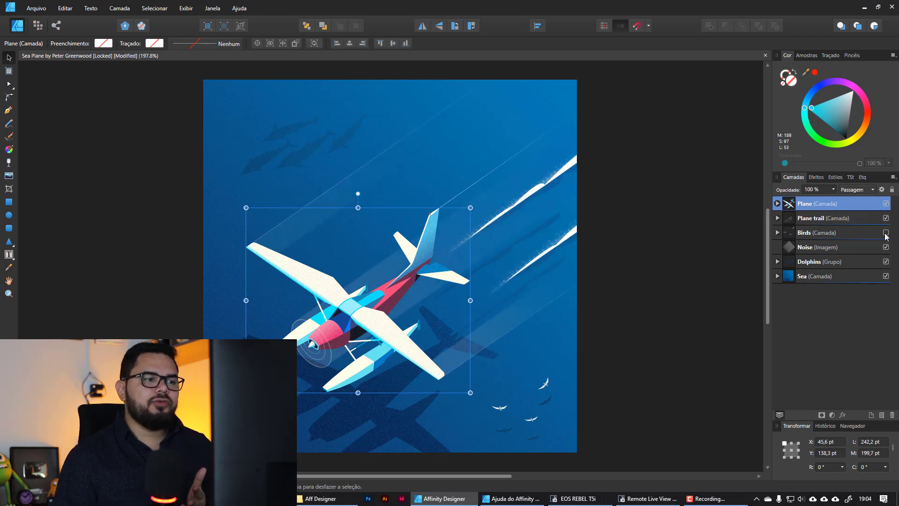
pyautogui.click(885, 233)
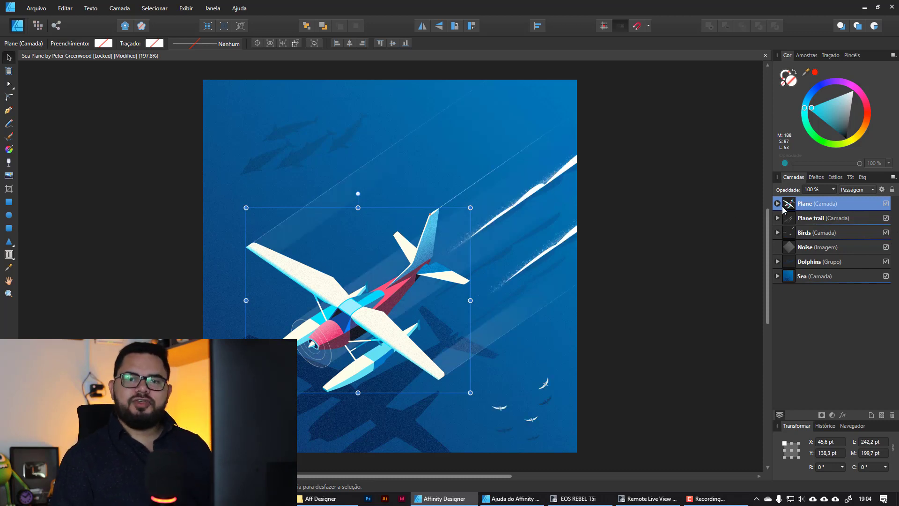
pyautogui.click(707, 206)
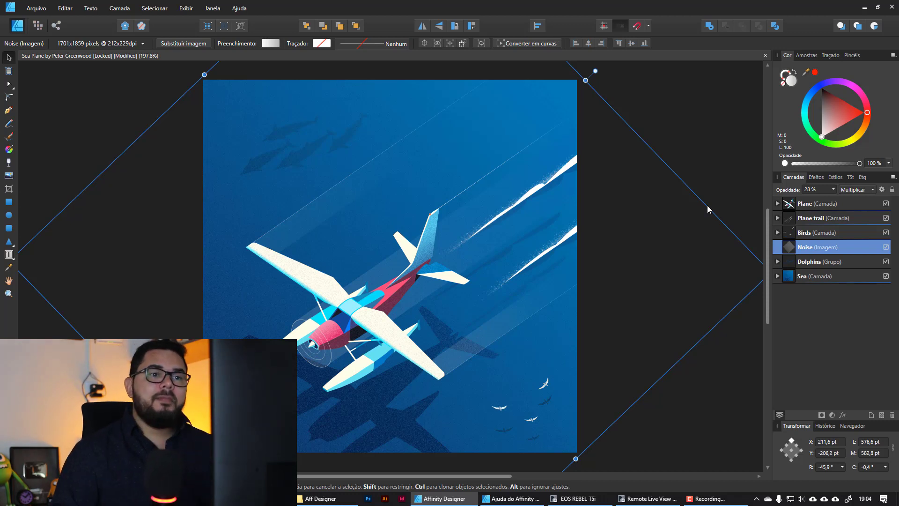
pyautogui.click(821, 218)
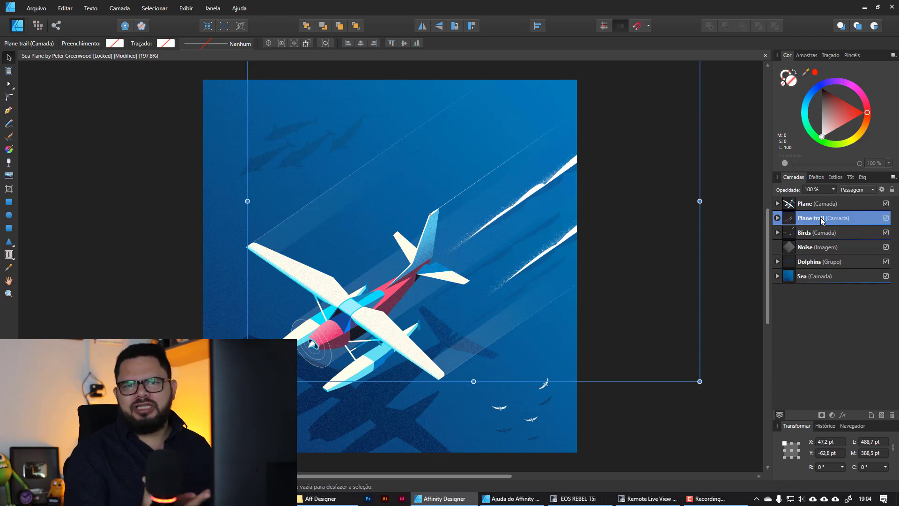
# - Clear the selection and select the Plane, Plane trail, Birds and Sea layers in turn to inspect their extents, ending on Birds
pyautogui.click(588, 257)
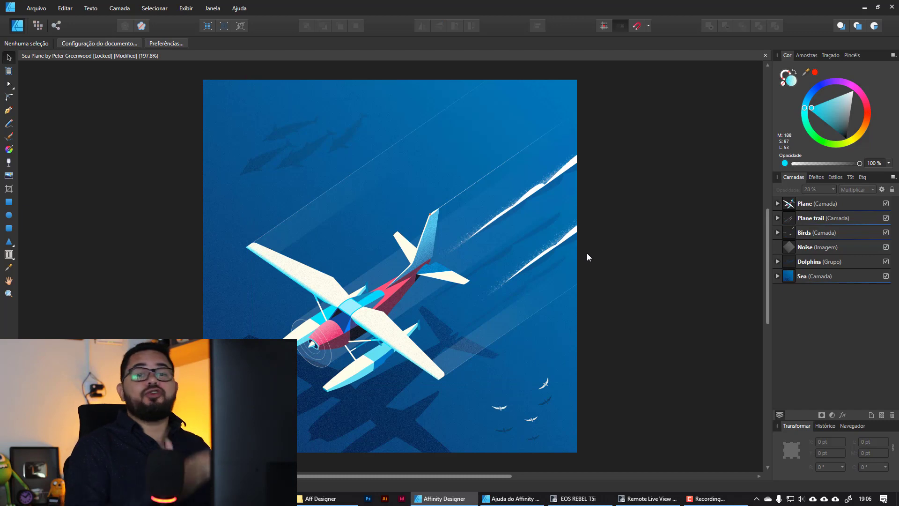
pyautogui.click(842, 208)
pyautogui.click(847, 218)
pyautogui.click(841, 234)
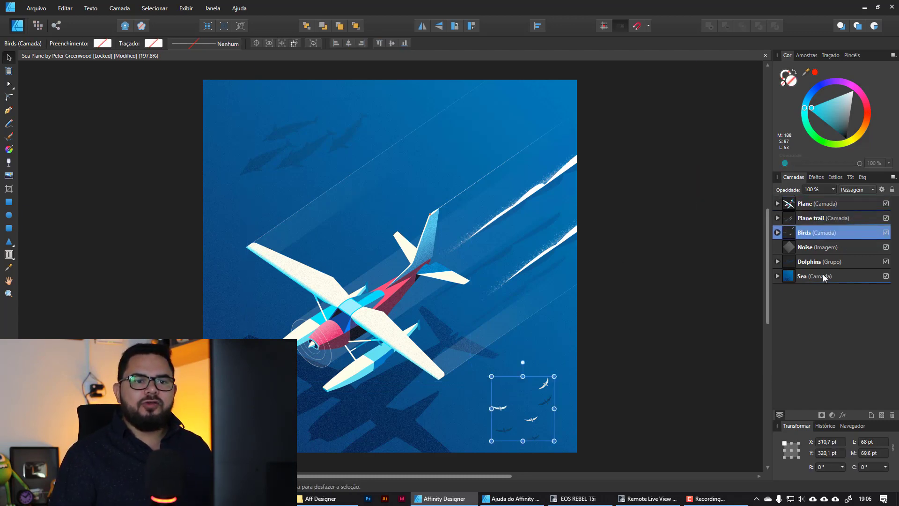
pyautogui.click(821, 276)
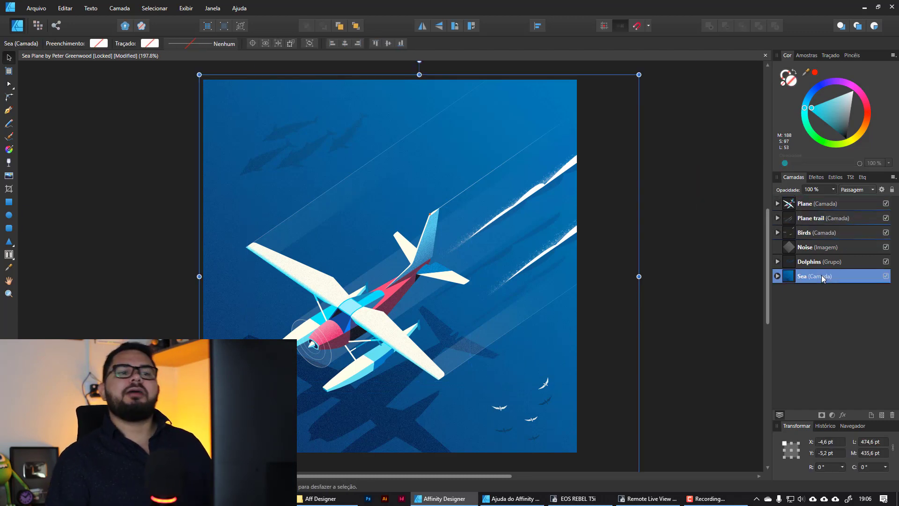
pyautogui.click(838, 235)
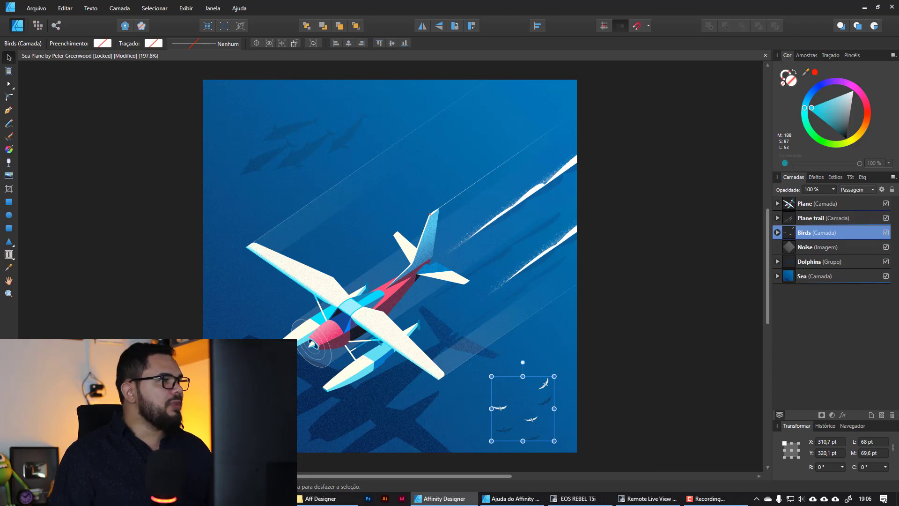
# - Open the Birds layer's name for editing
pyautogui.doubleClick(824, 233)
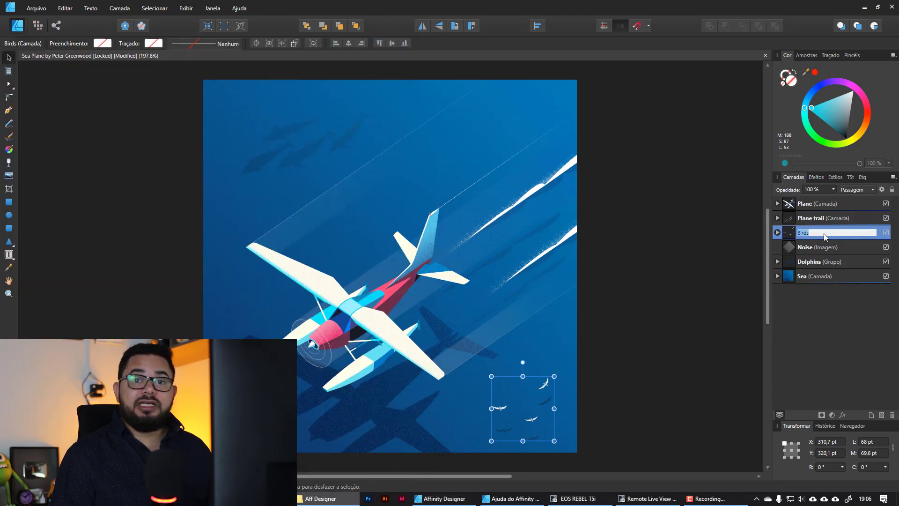
pyautogui.click(877, 232)
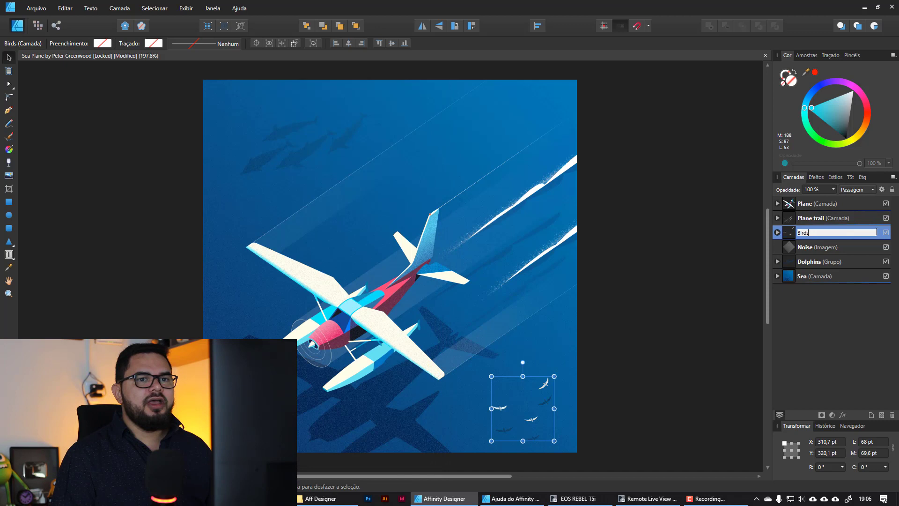
pyautogui.click(853, 247)
# - Place 35880.jpg from the Aff Designer folder into the Birds layer and minimize the folder window
pyautogui.click(842, 234)
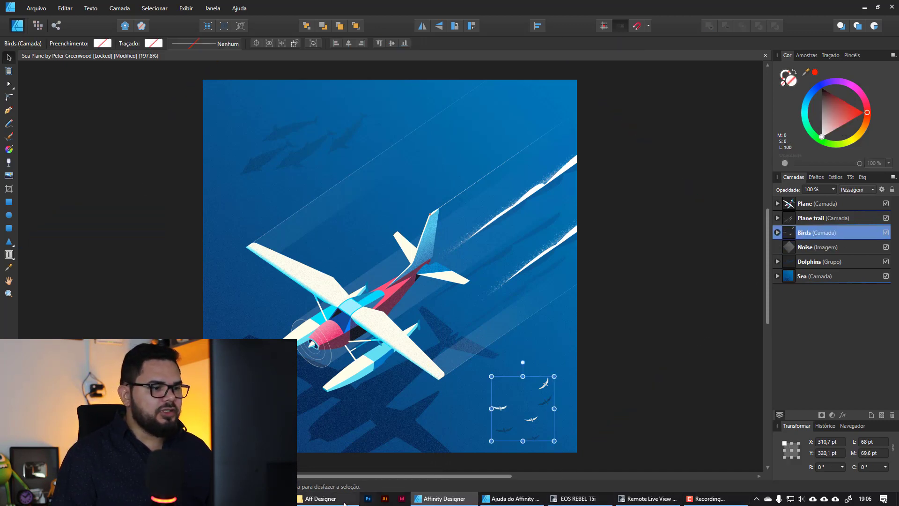
pyautogui.click(323, 498)
pyautogui.moveTo(150, 156); pyautogui.dragTo(514, 263)
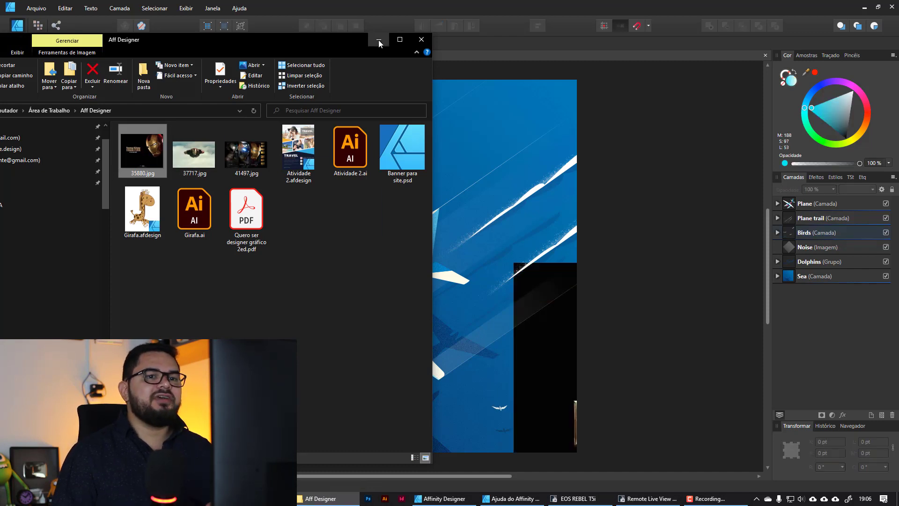
pyautogui.click(379, 41)
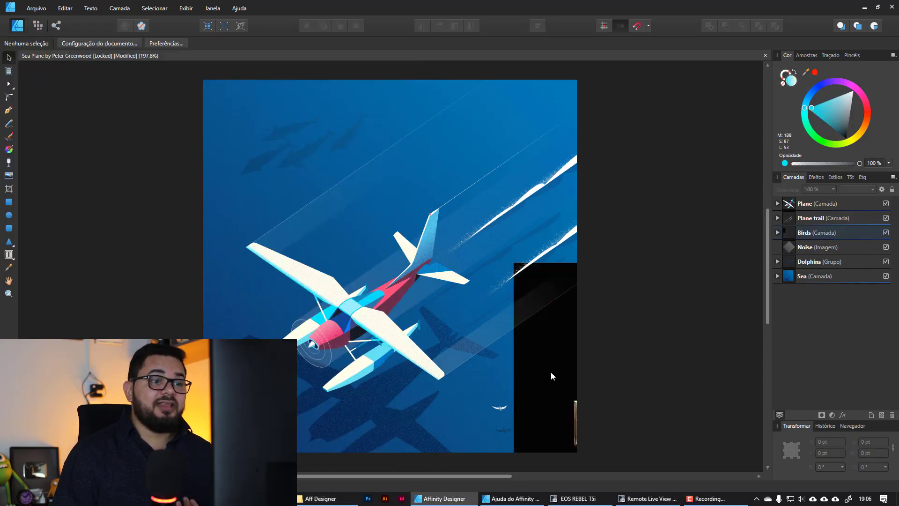
# - Move the placed Iron Man image up over the artwork to about X -37,8 pt, Y -18,2 pt, and delete it
pyautogui.moveTo(550, 371); pyautogui.dragTo(257, 178)
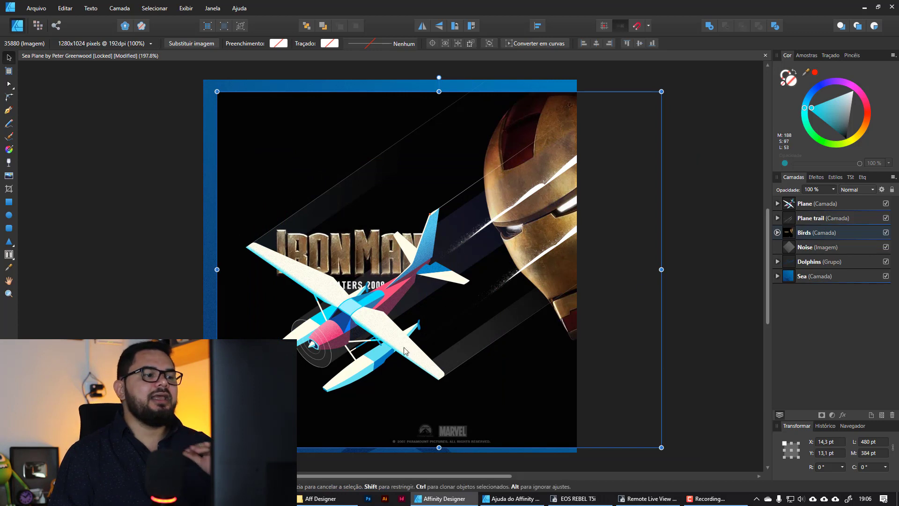
pyautogui.moveTo(311, 114); pyautogui.dragTo(262, 85)
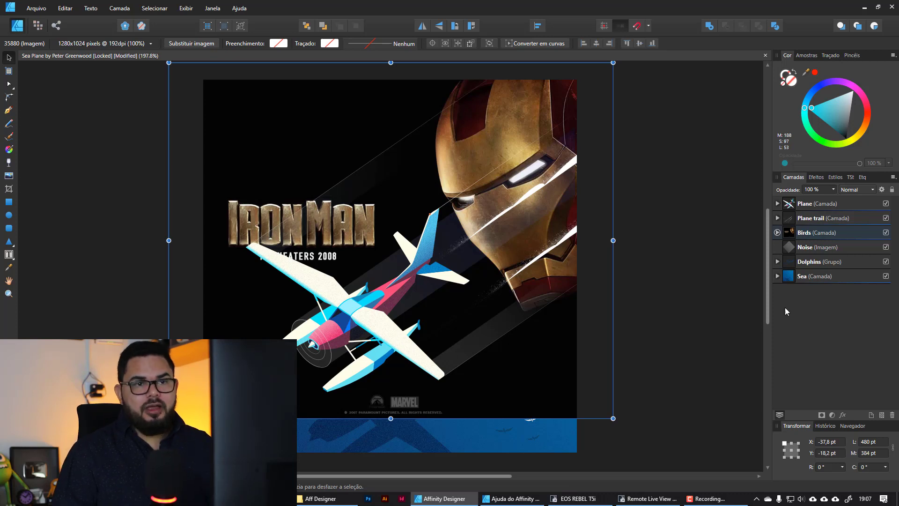
pyautogui.press('Delete')
# - Place 35880.jpg in the Plane trail layer at about X 86,5 pt, Y 20,7 pt, and delete it
pyautogui.click(827, 219)
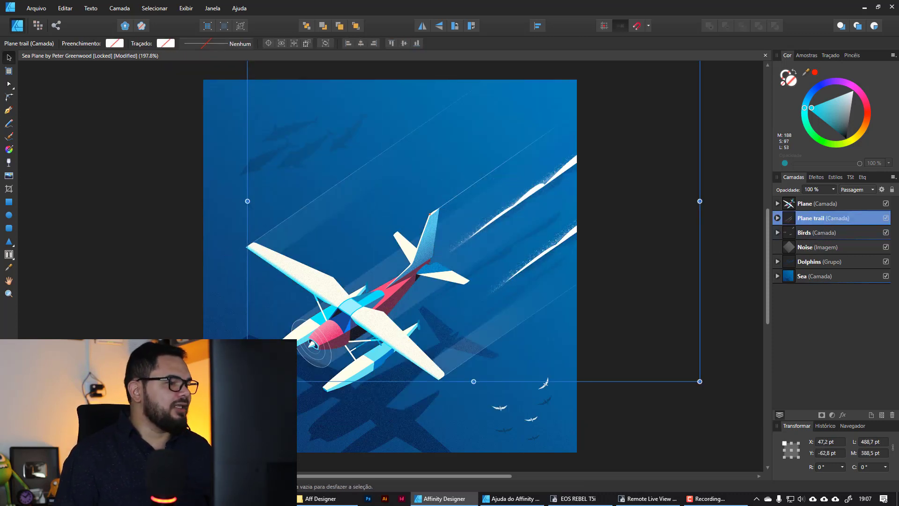
pyautogui.click(323, 499)
pyautogui.moveTo(149, 163); pyautogui.dragTo(509, 245)
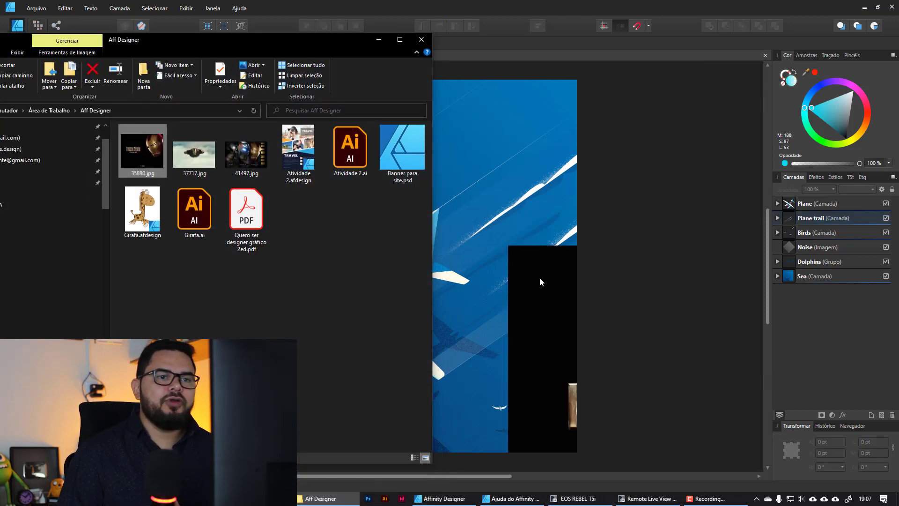
pyautogui.moveTo(540, 294); pyautogui.dragTo(322, 152)
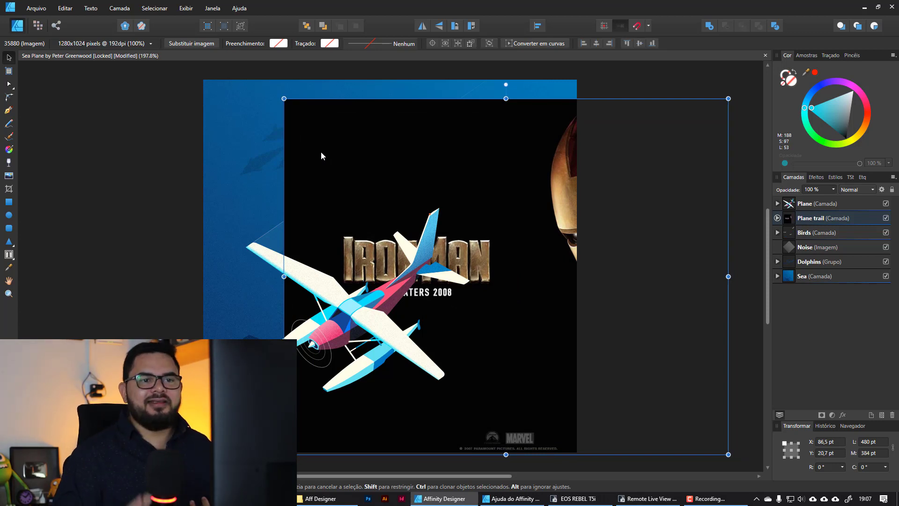
pyautogui.press('Delete')
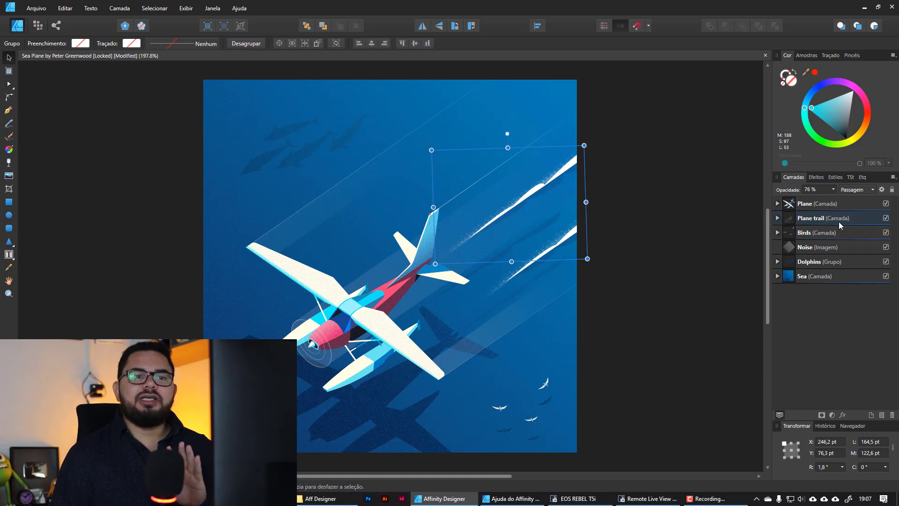
# - Place 35880.jpg with the Dolphins group selected, at about X 29,9 pt, Y -0,5 pt, and delete it
pyautogui.click(828, 204)
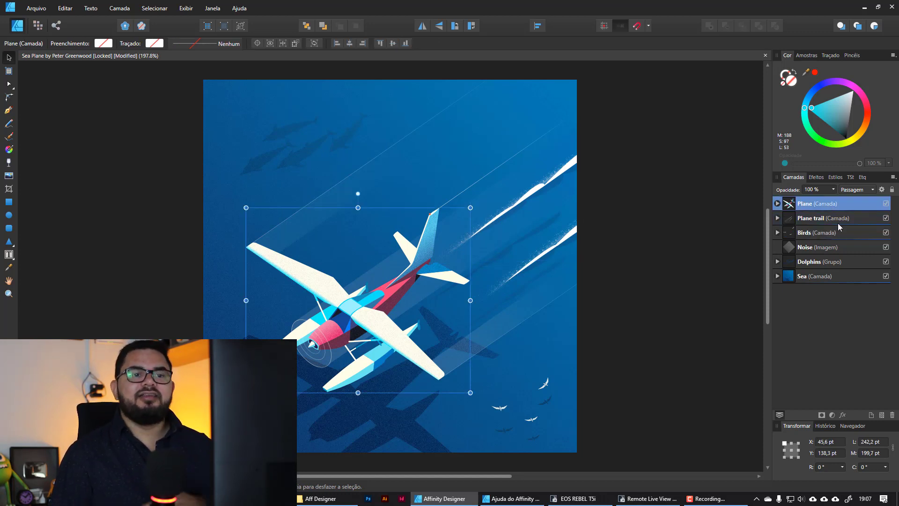
pyautogui.click(826, 247)
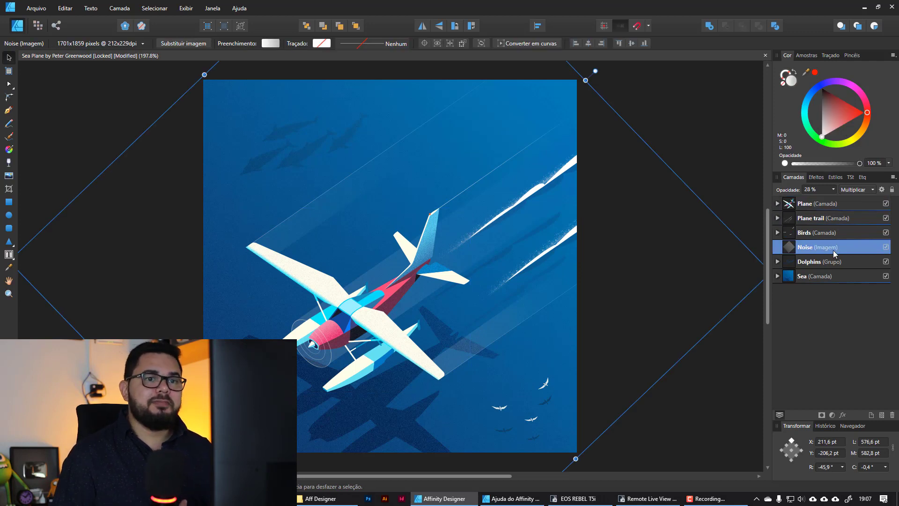
pyautogui.click(836, 263)
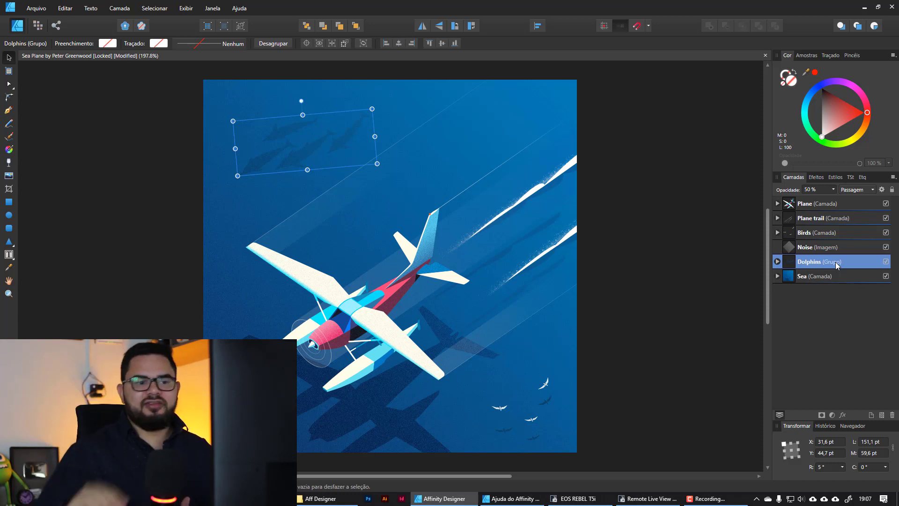
pyautogui.click(318, 499)
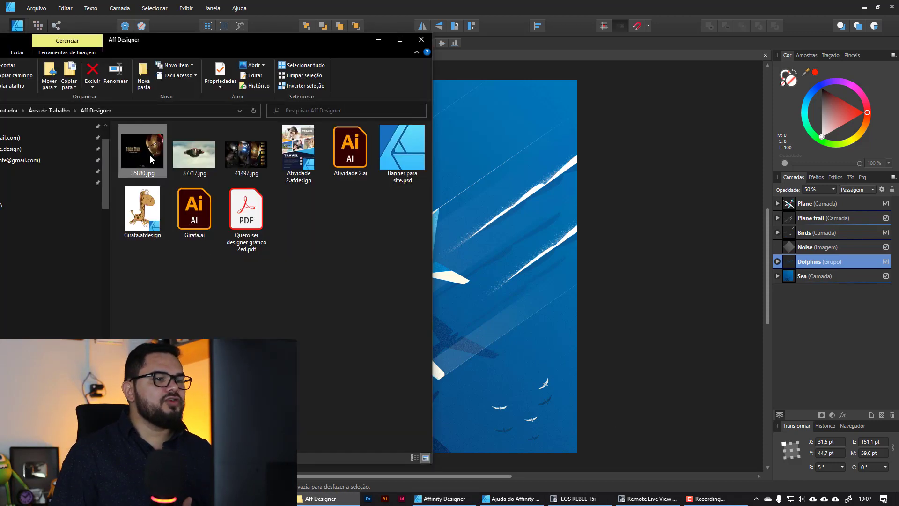
pyautogui.moveTo(834, 264); pyautogui.dragTo(832, 265)
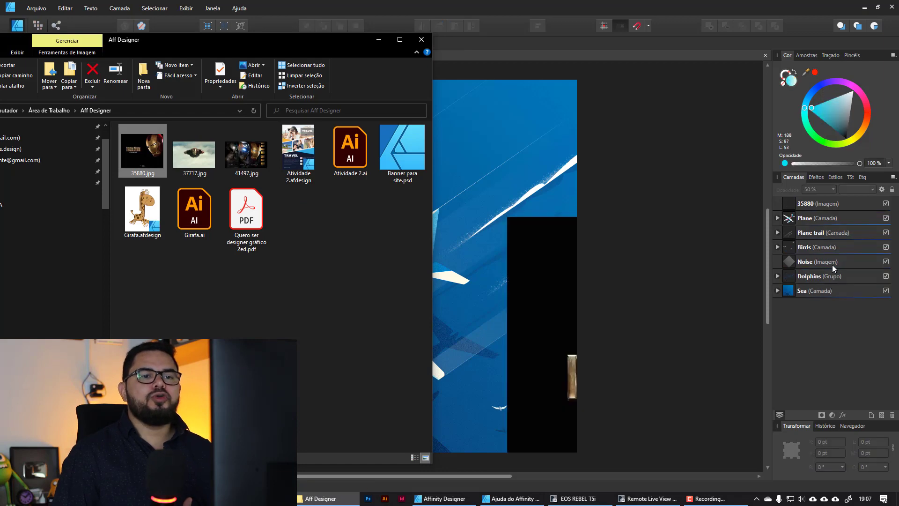
pyautogui.click(558, 257)
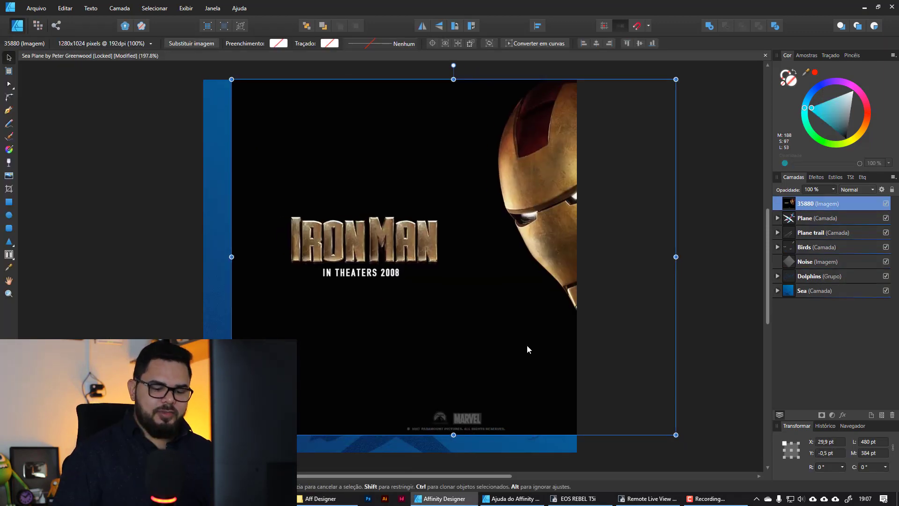
pyautogui.press('Delete')
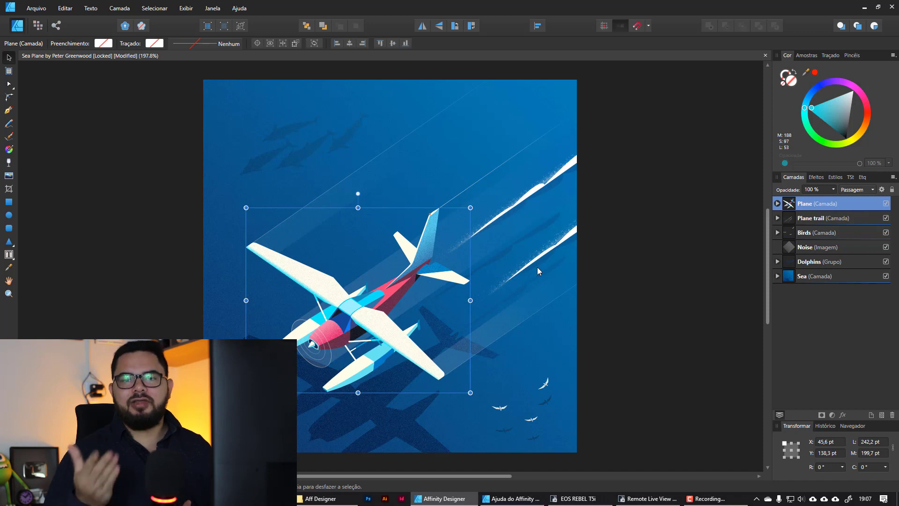
# - Open 35880.jpg from the Aff Designer folder as a separate document and compare it with the Sea Plane document
pyautogui.click(323, 498)
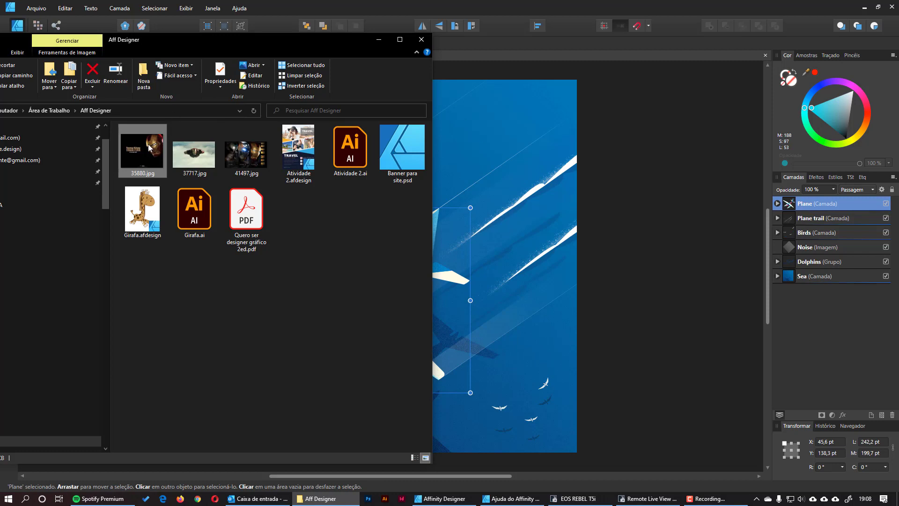
pyautogui.moveTo(149, 147); pyautogui.dragTo(514, 43)
pyautogui.moveTo(557, 43); pyautogui.dragTo(557, 43)
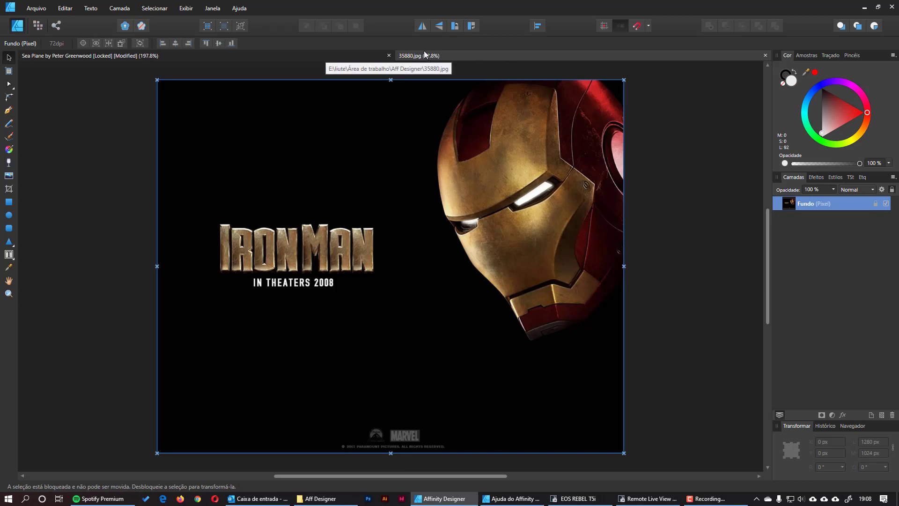
pyautogui.click(340, 55)
pyautogui.click(464, 54)
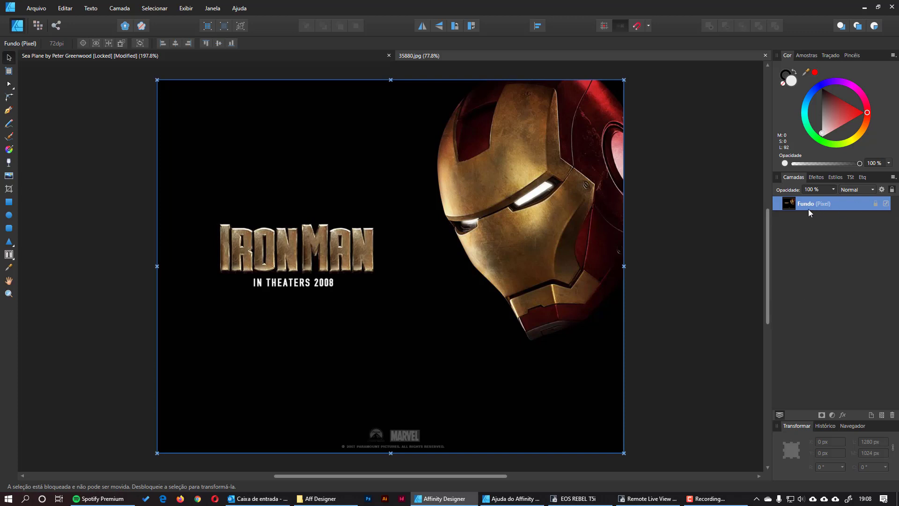
# - Unlock the Fundo pixel layer of 35880.jpg, clear the selection and return to the Sea Plane document
pyautogui.click(876, 203)
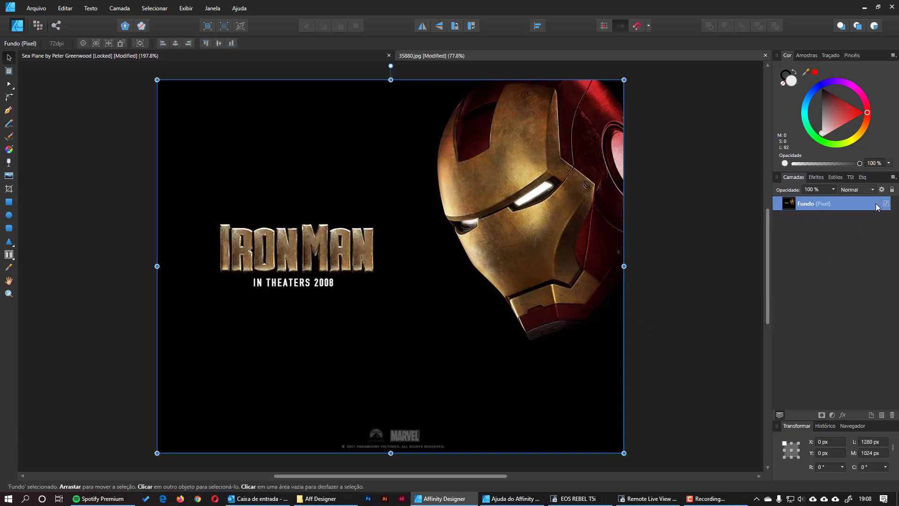
pyautogui.click(671, 296)
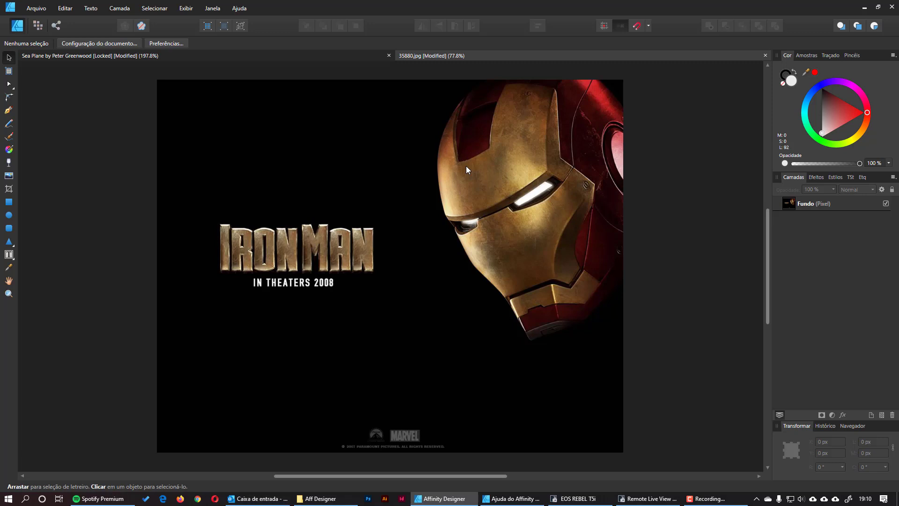
pyautogui.click(258, 55)
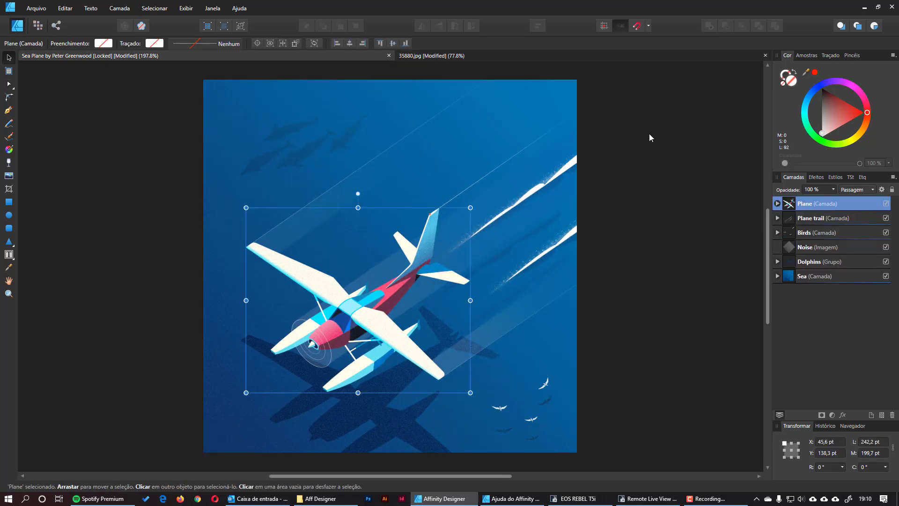